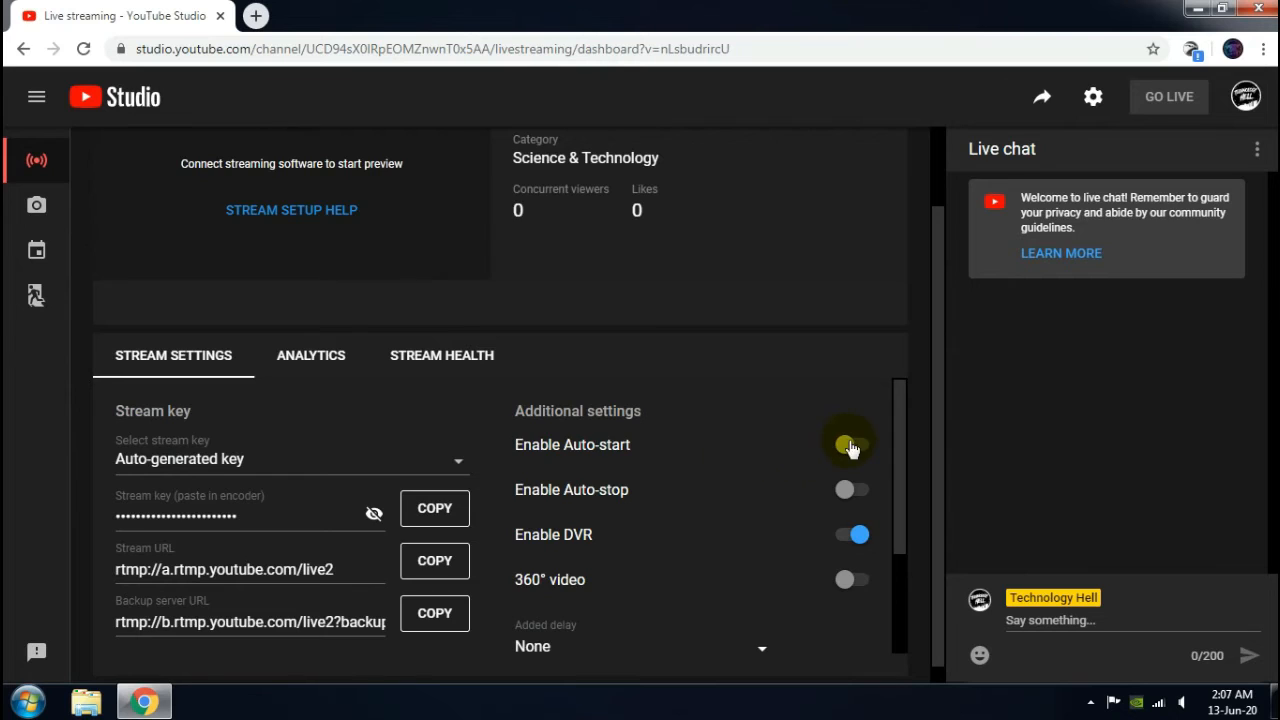
Step: Enable Auto-start and Auto-stop for the live stream, confirming the auto-stop request
click(808, 445)
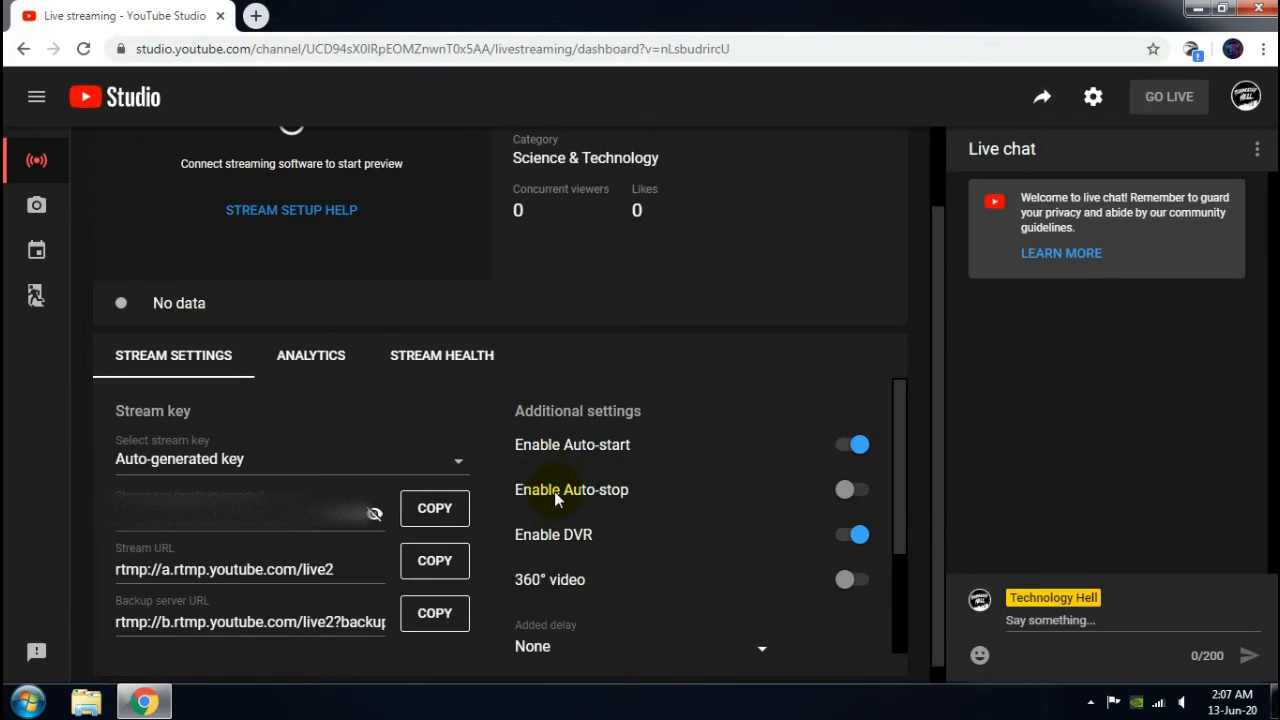
click(843, 491)
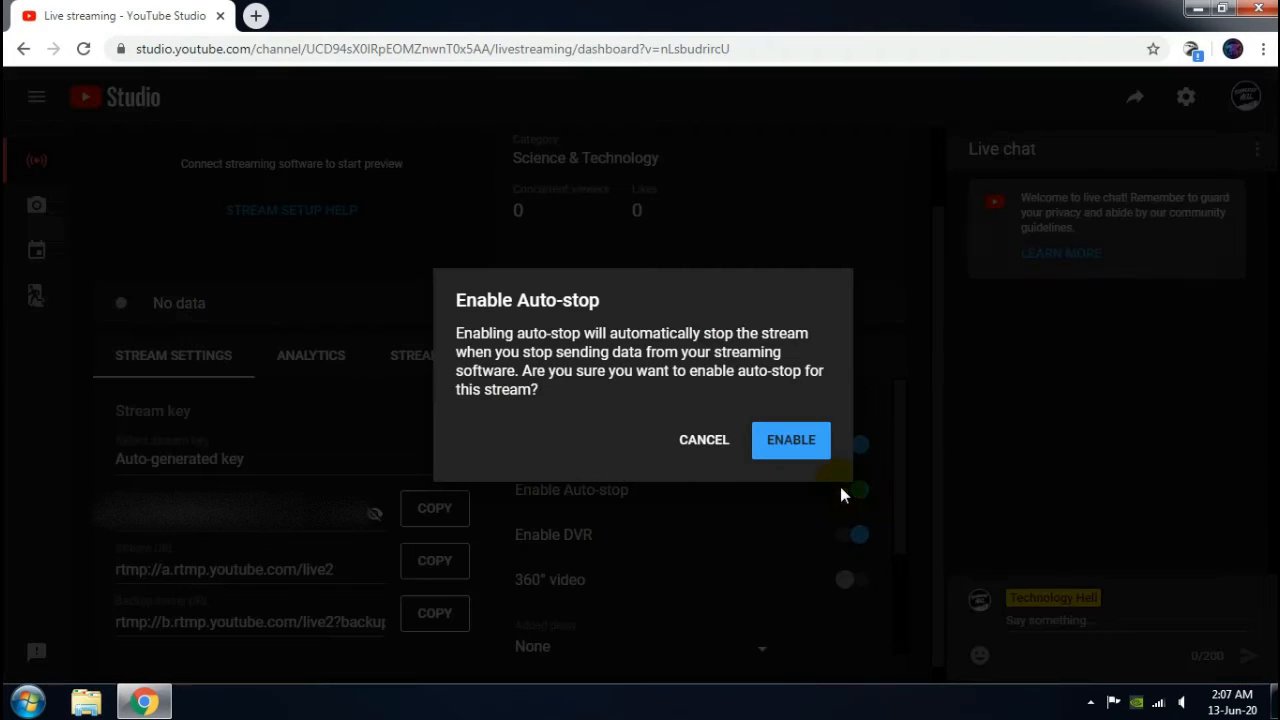
click(803, 446)
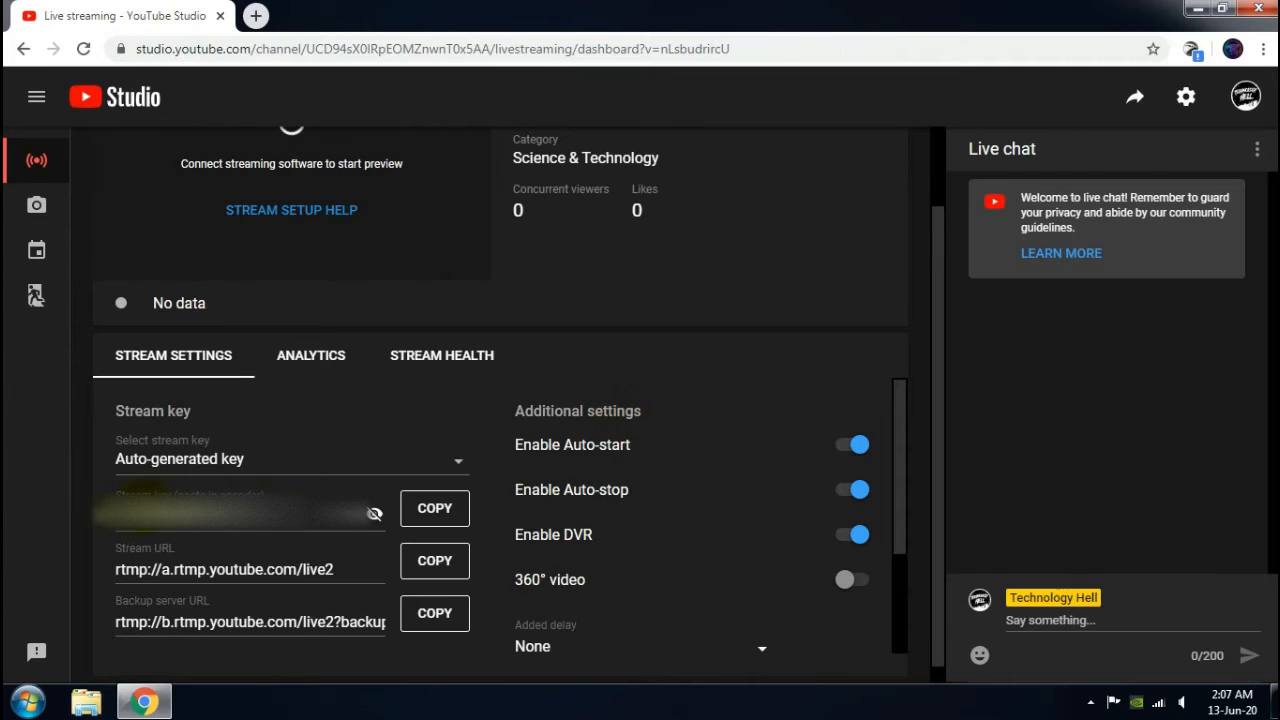
Step: Reveal the auto-generated stream key, copy it to the clipboard and close the browser
click(375, 517)
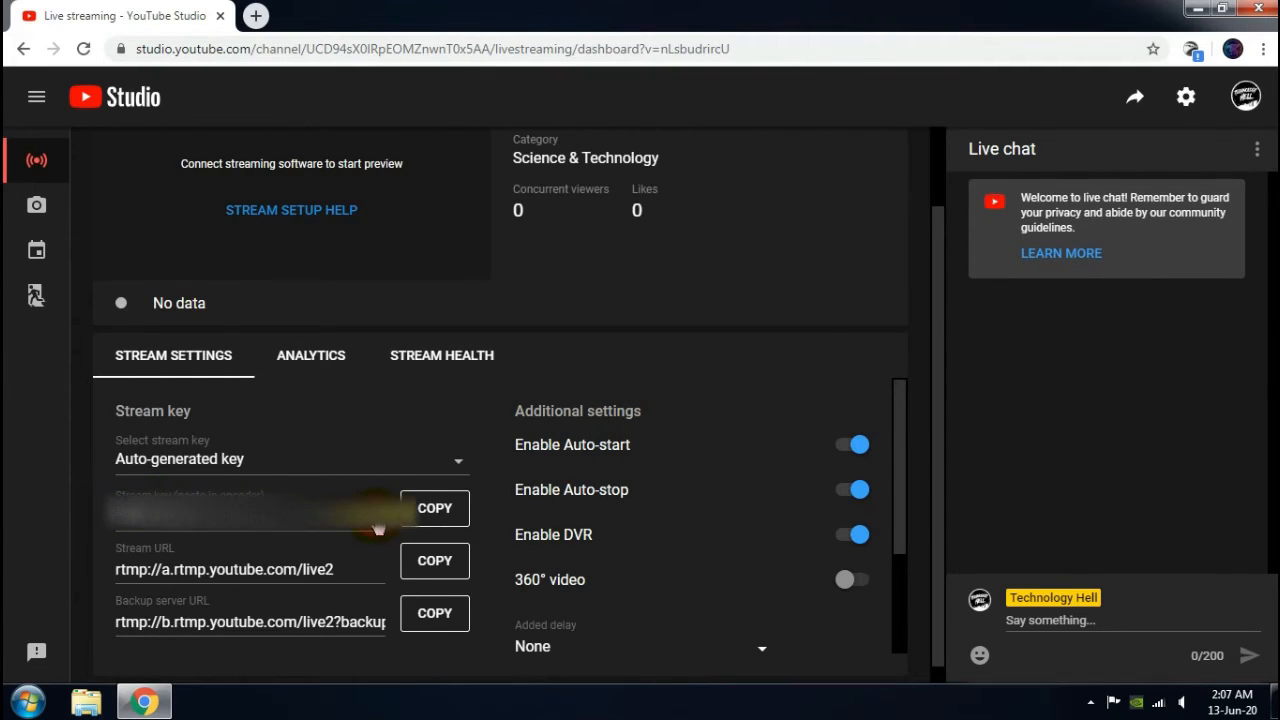
click(440, 522)
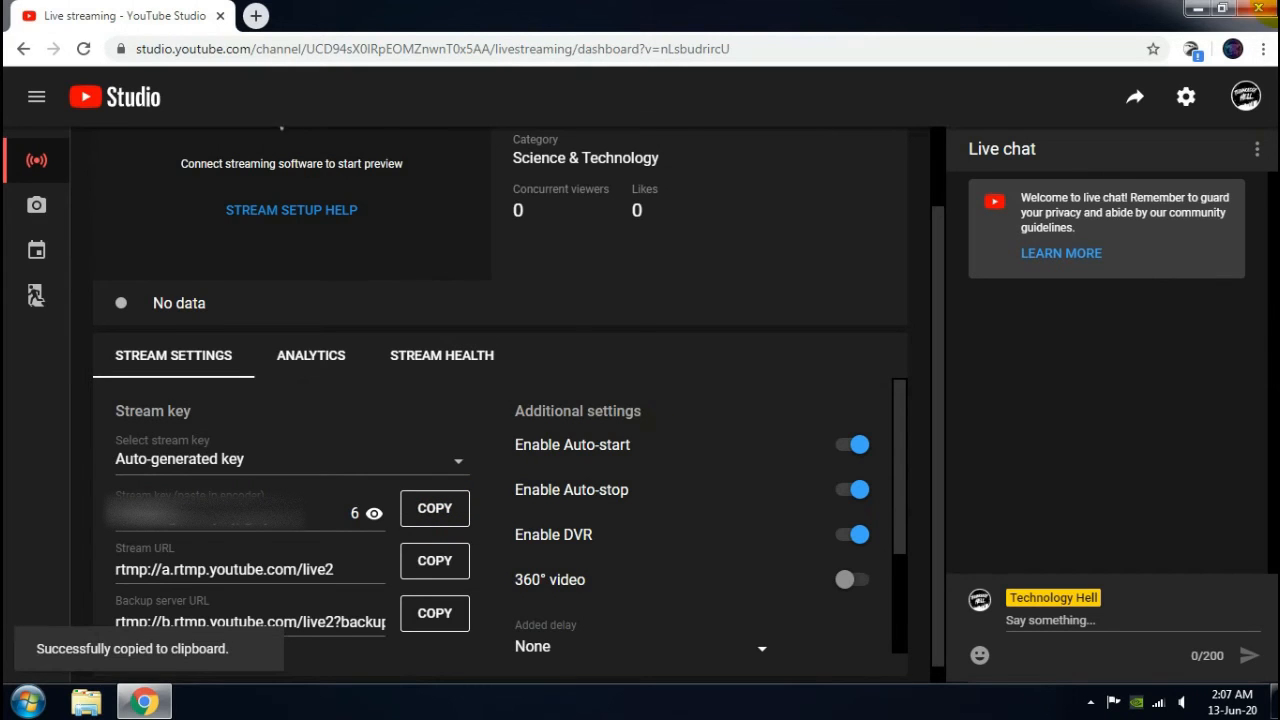
click(1258, 9)
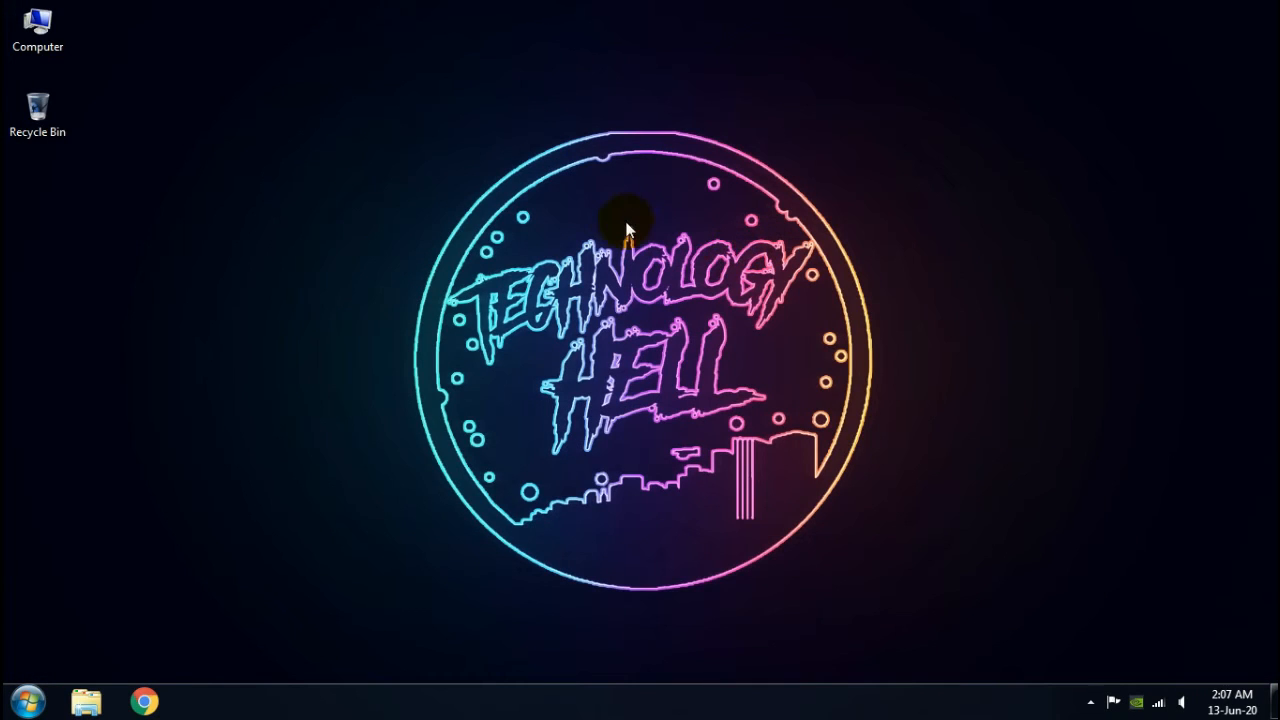
Step: Launch OBS Studio (64bit) and maximize its window
click(28, 700)
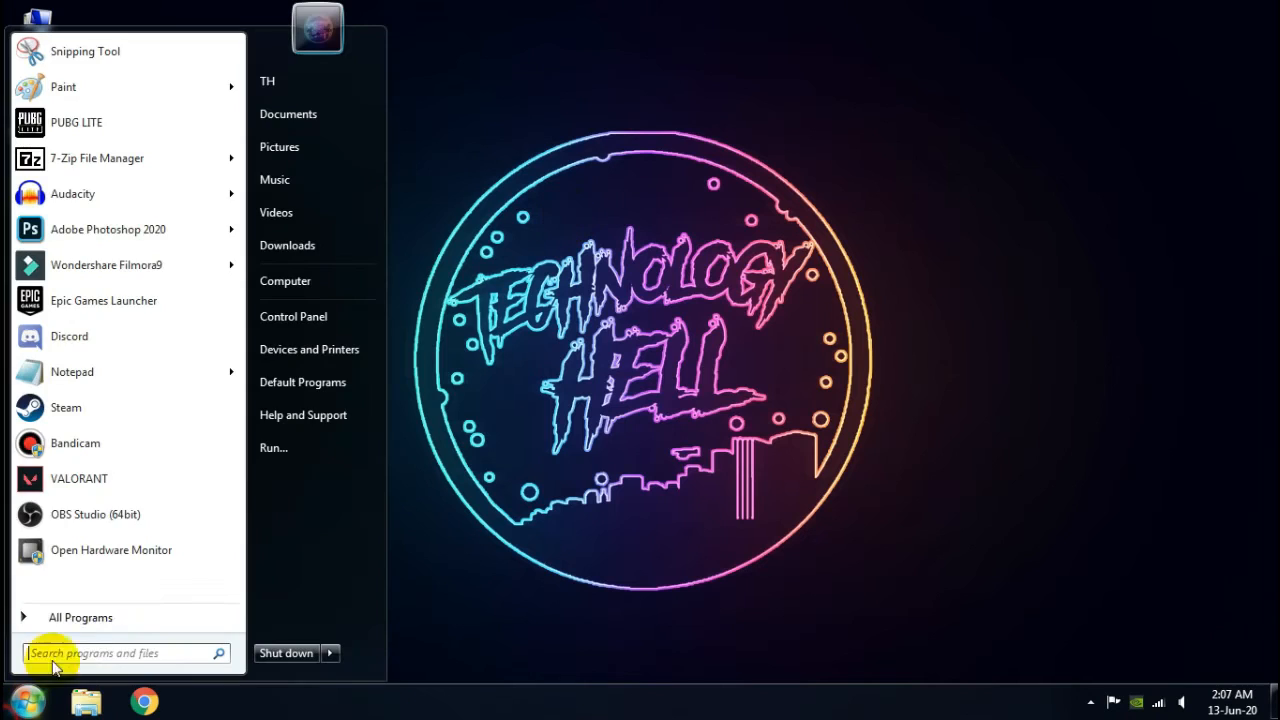
click(153, 522)
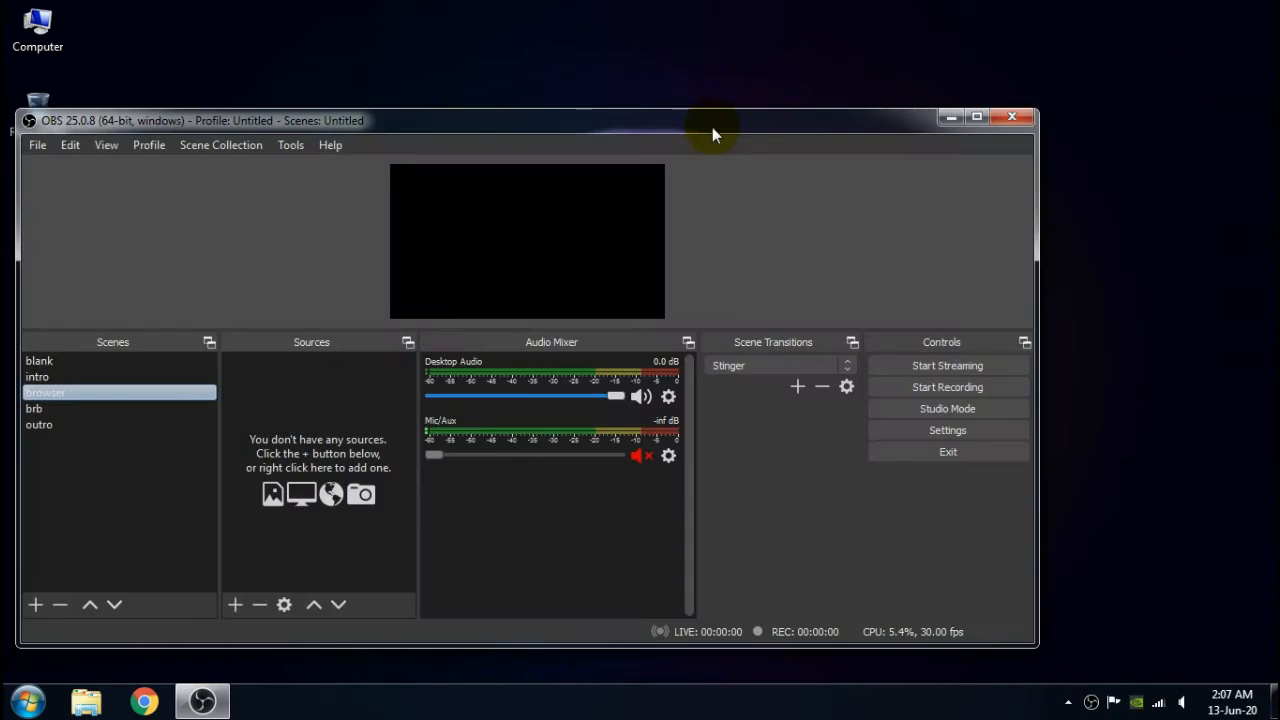
double_click(713, 127)
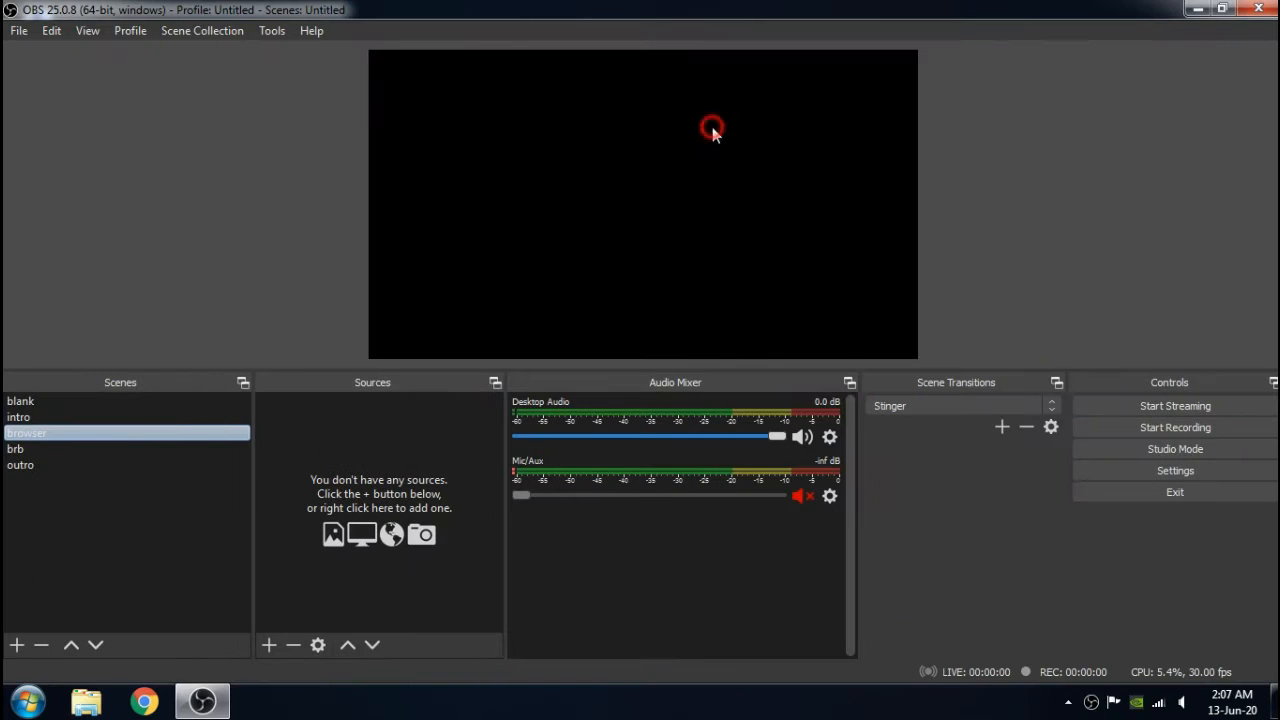
Step: In the stream settings for YouTube / YouTube Gaming, replace the stream key with the copied one and apply the change
click(1160, 472)
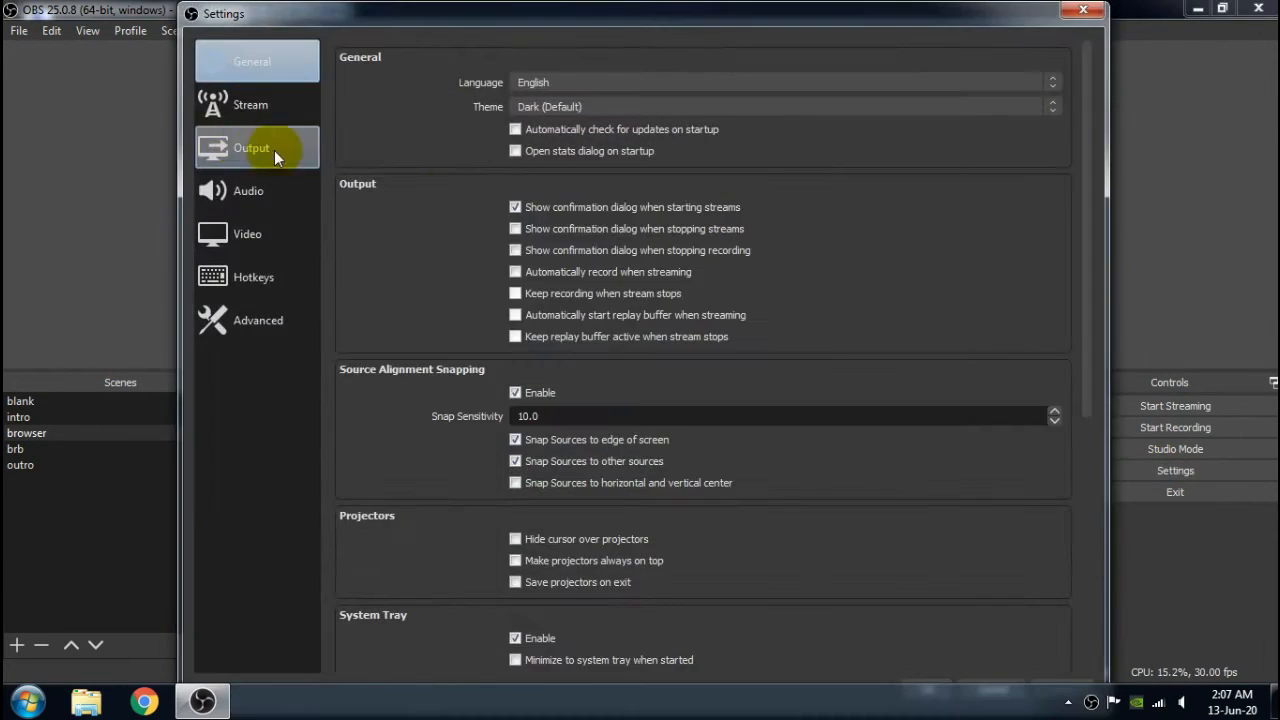
click(255, 101)
click(657, 63)
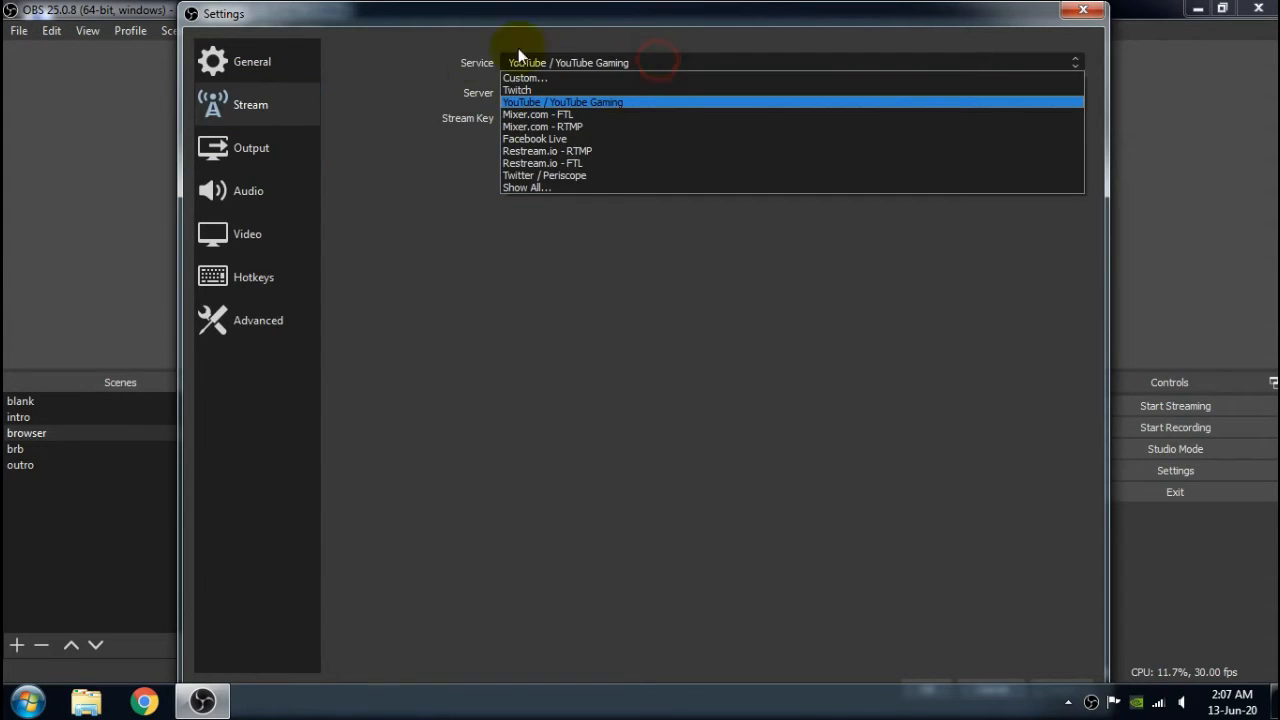
click(515, 94)
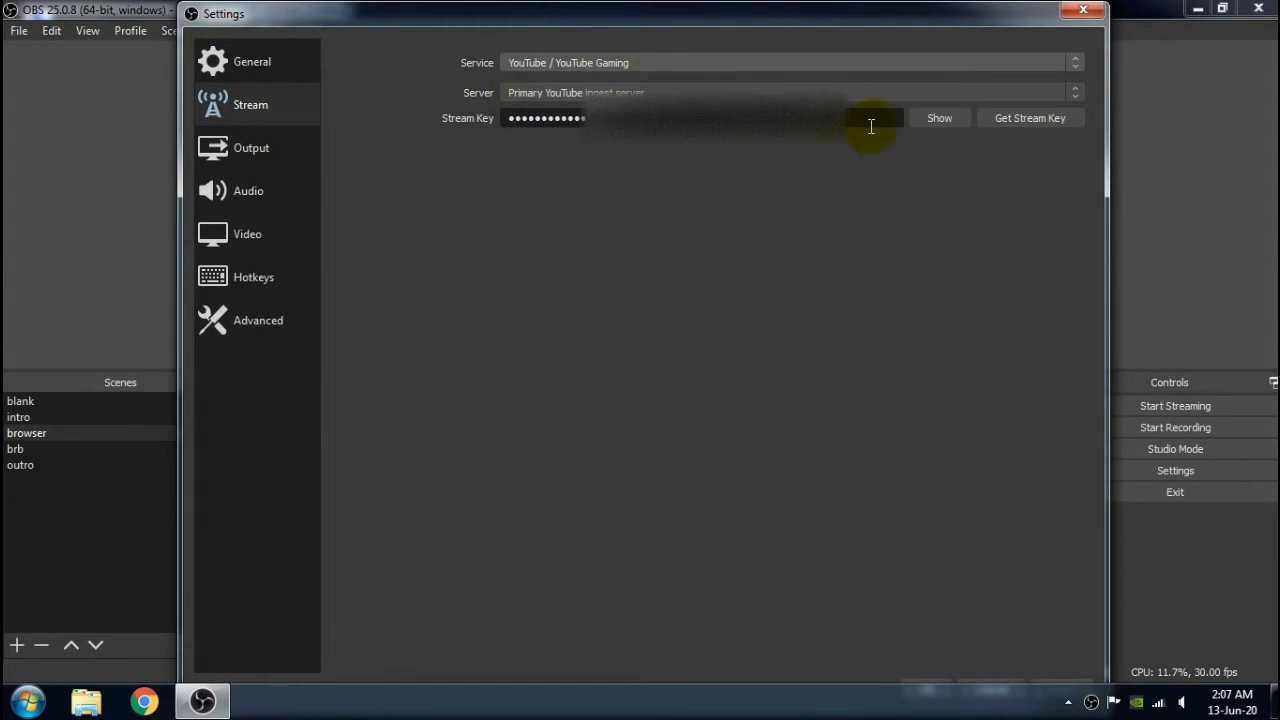
click(935, 122)
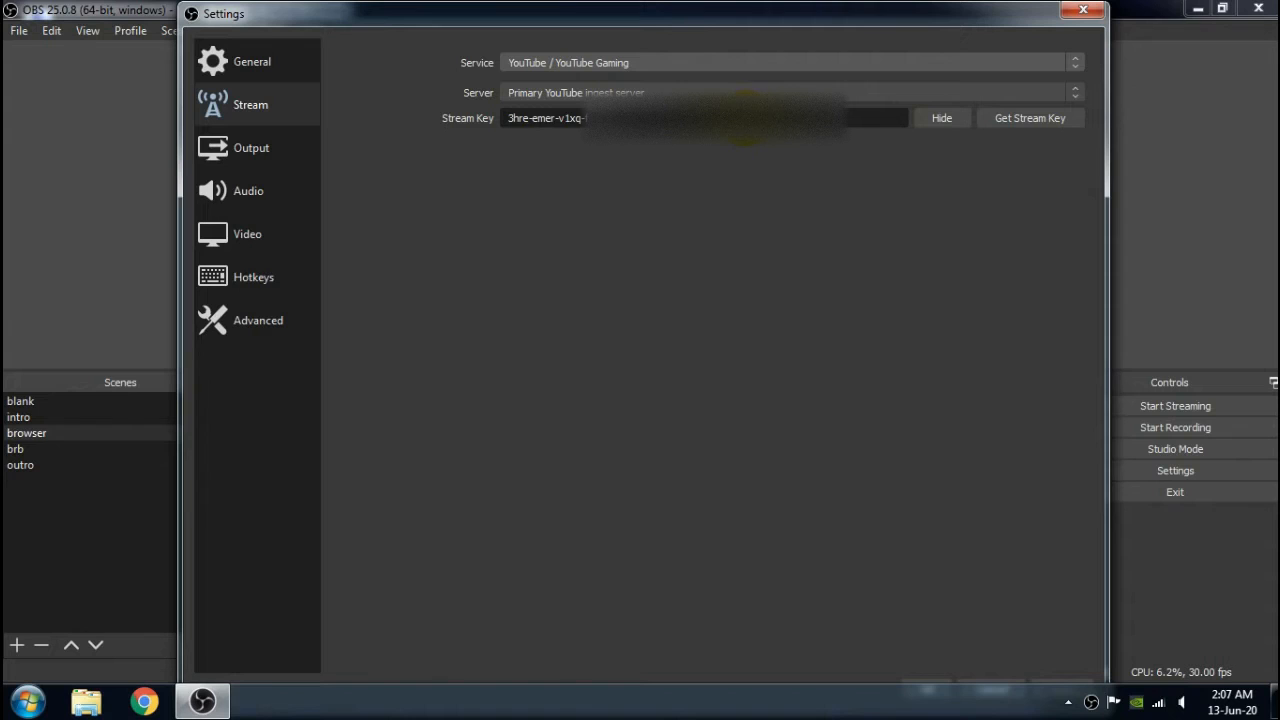
drag(744, 119, 463, 121)
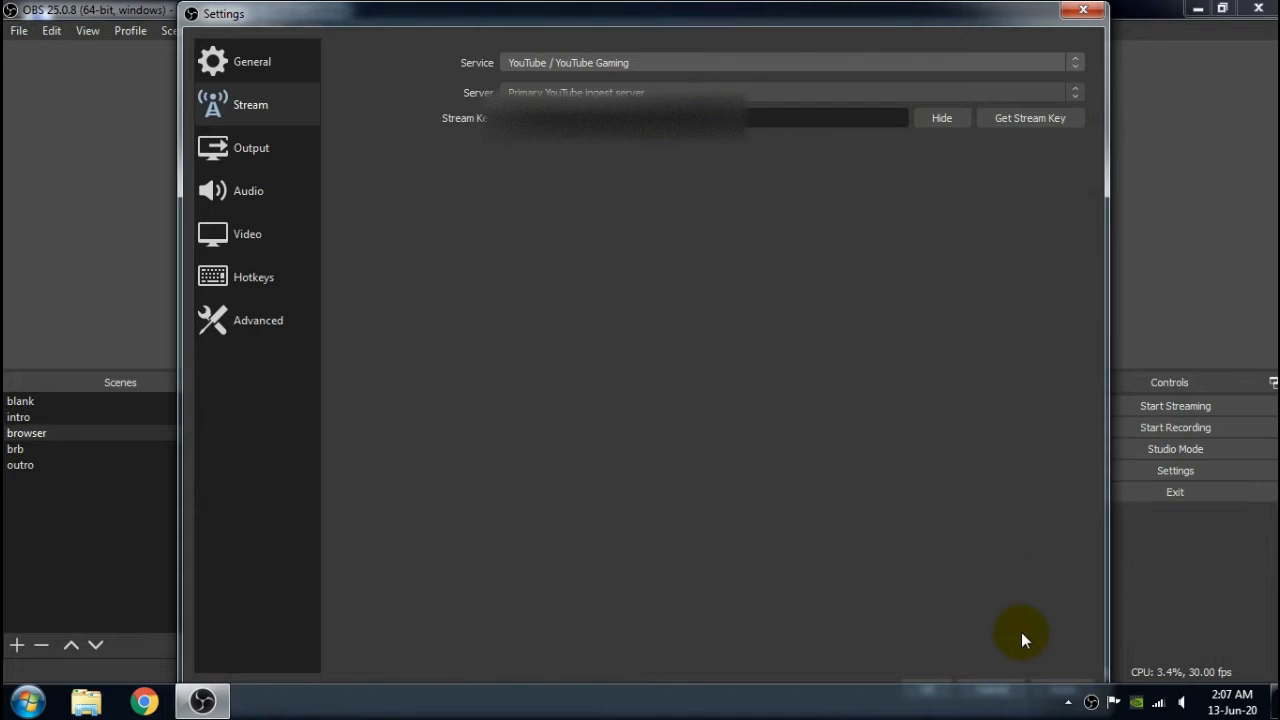
click(1050, 685)
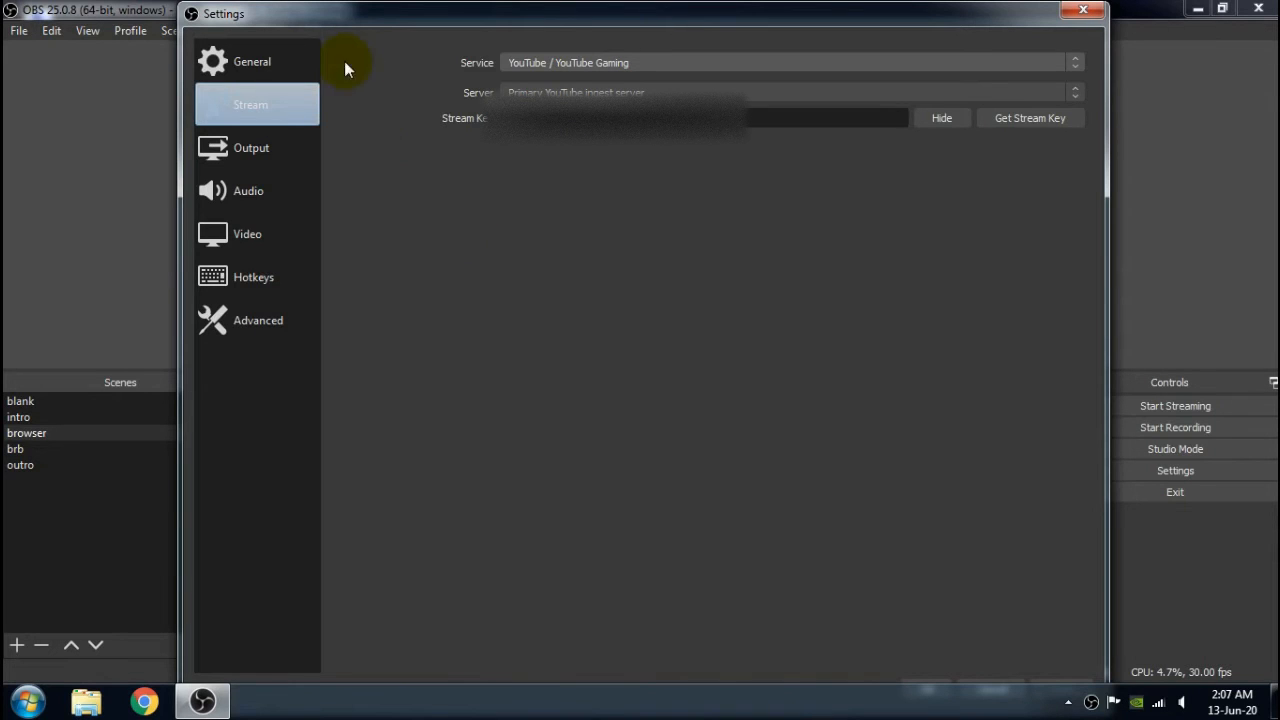
Step: Look through the general settings down to the Multiview options, and return to the stream settings
click(280, 60)
scroll(450, 370, down, 3)
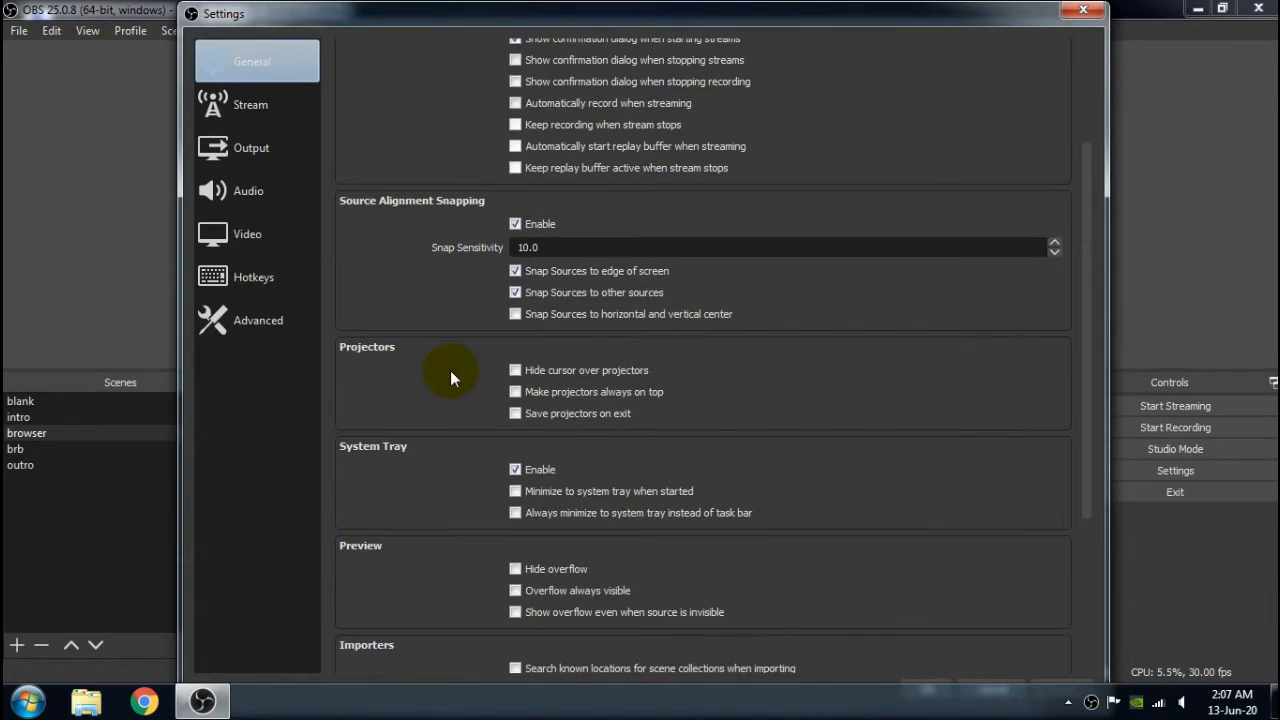
scroll(450, 370, down, 2)
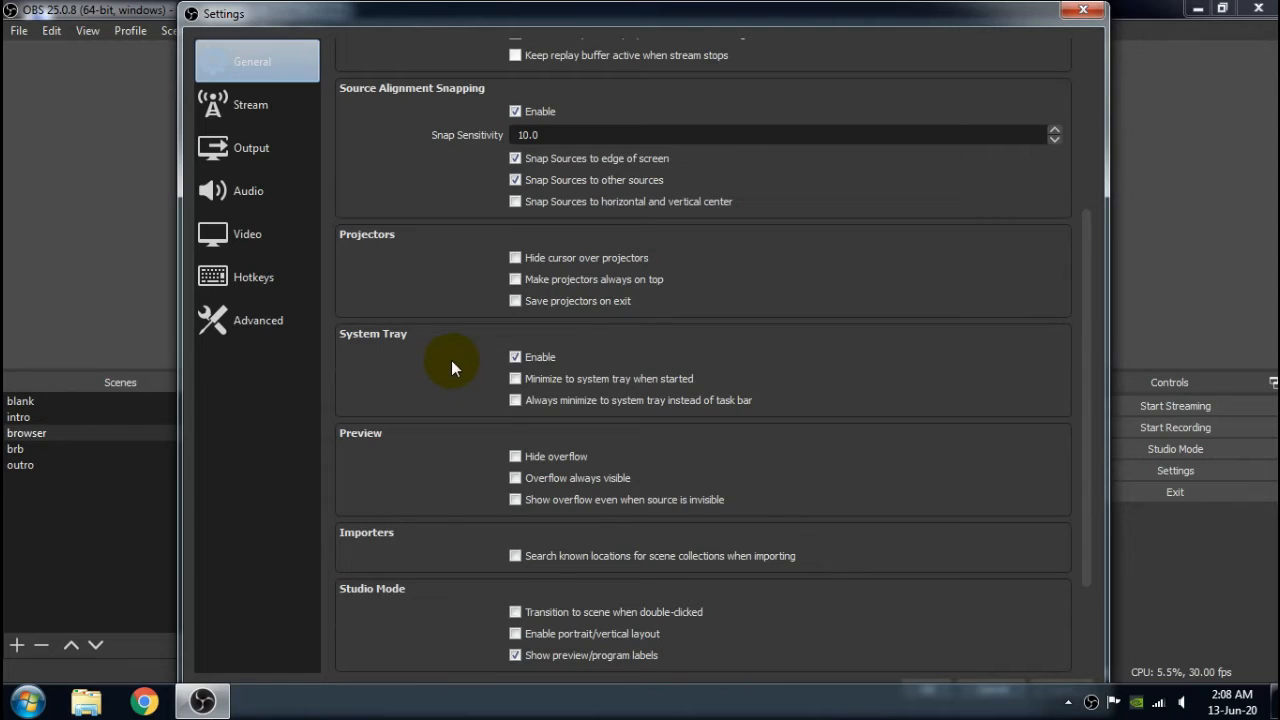
scroll(451, 362, down, 1)
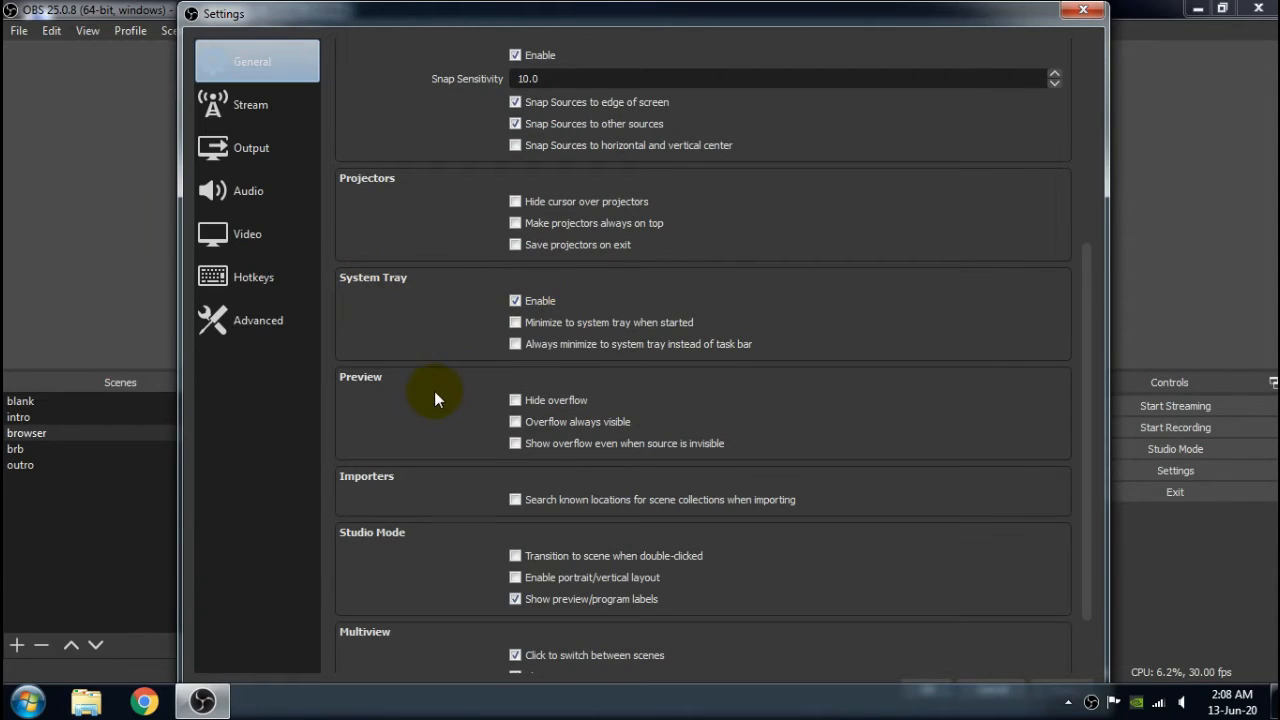
scroll(416, 370, down, 2)
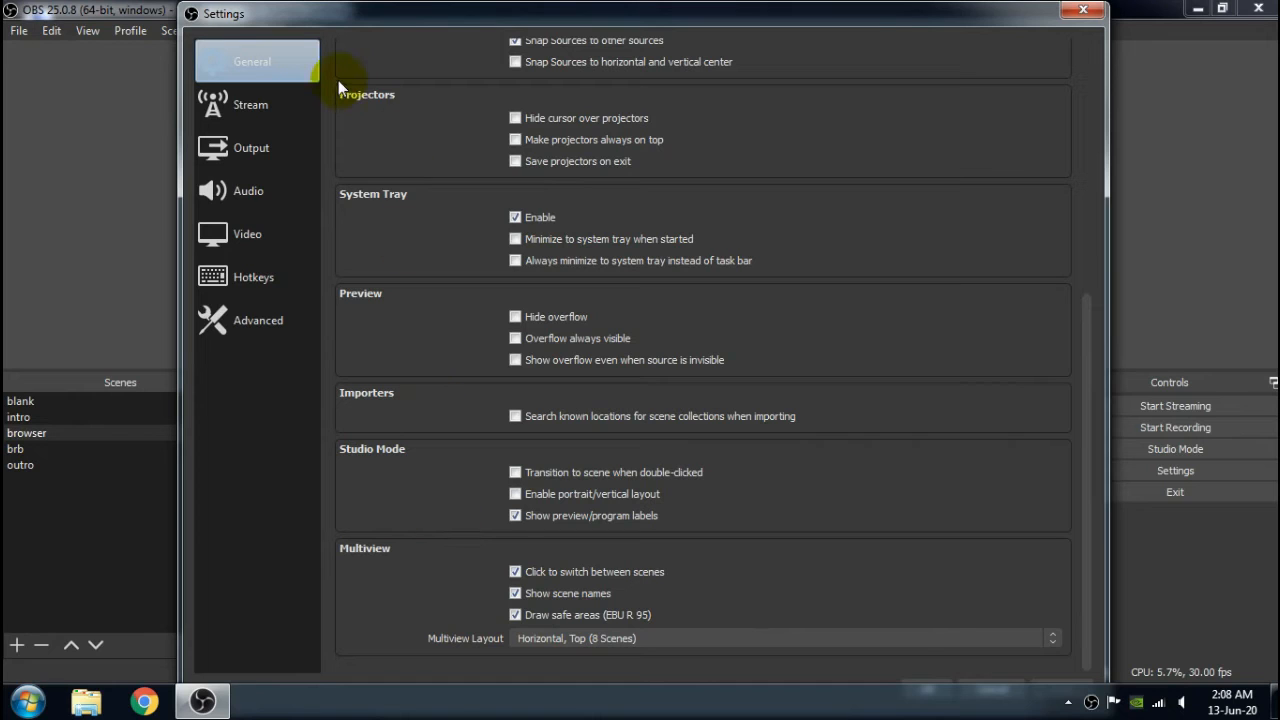
click(252, 105)
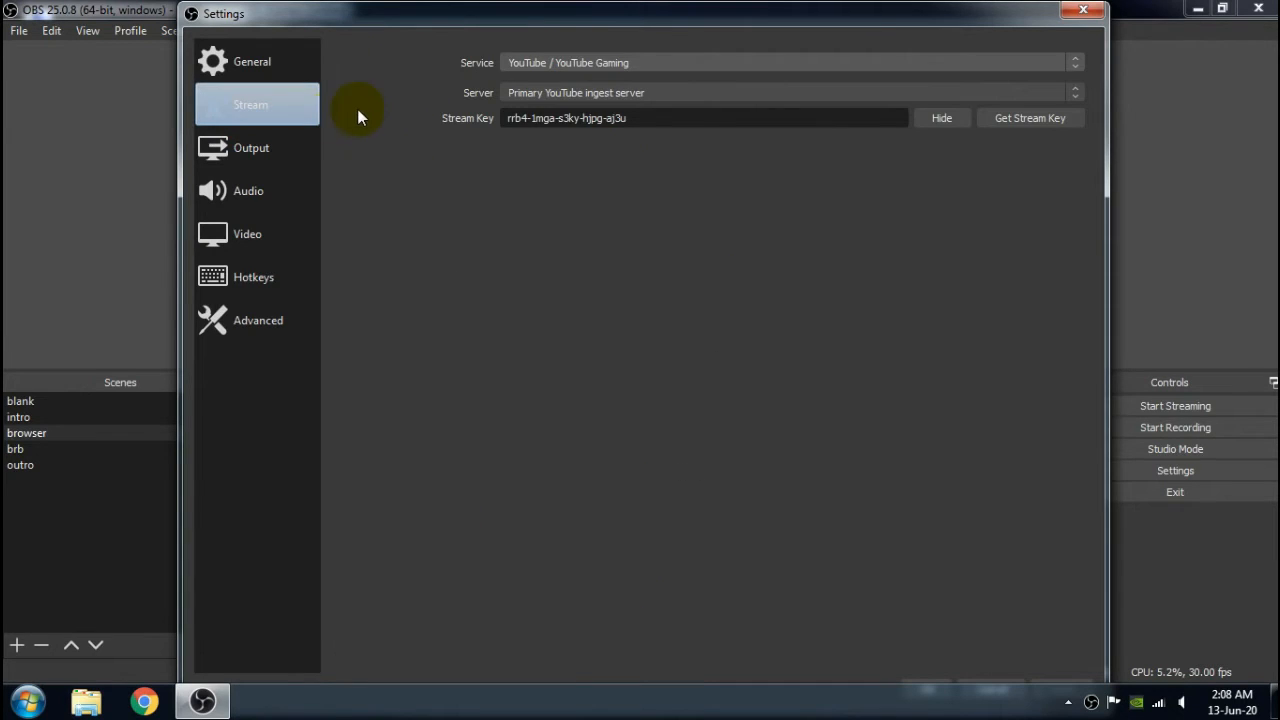
Step: Try the Simple output mode in the output settings, and set the mode back to Advanced
click(272, 145)
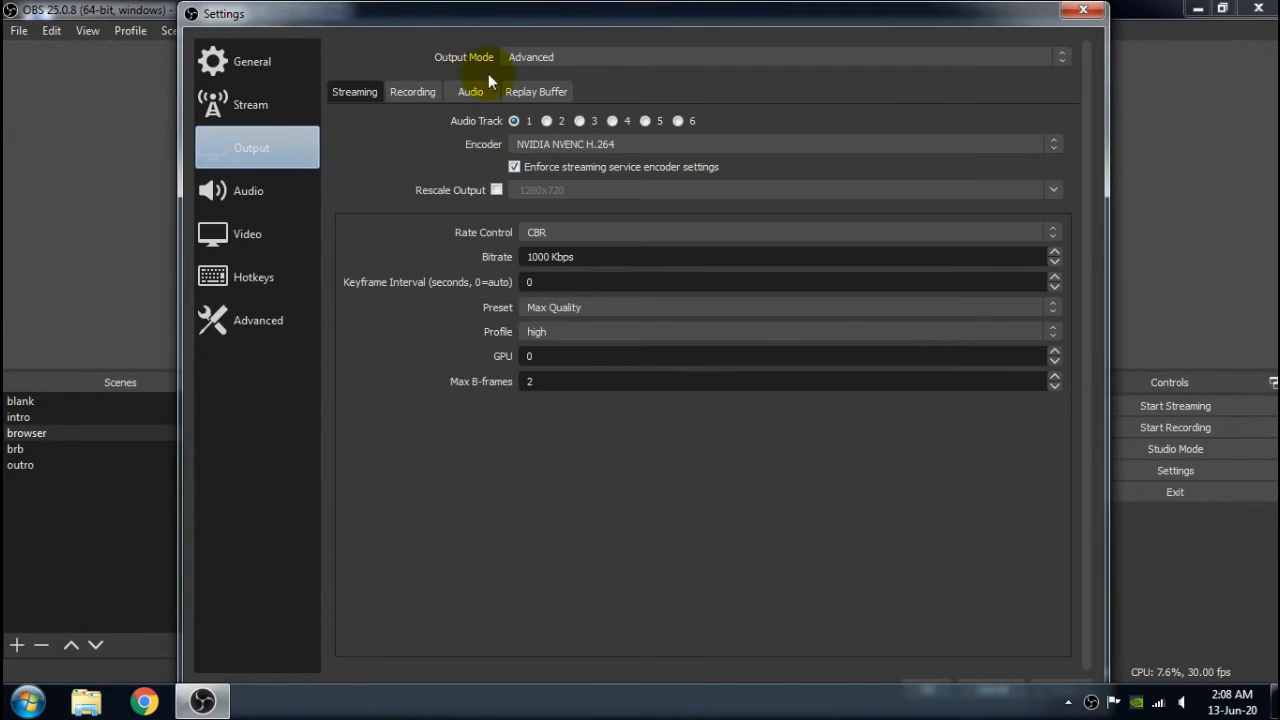
click(534, 58)
click(555, 72)
click(573, 58)
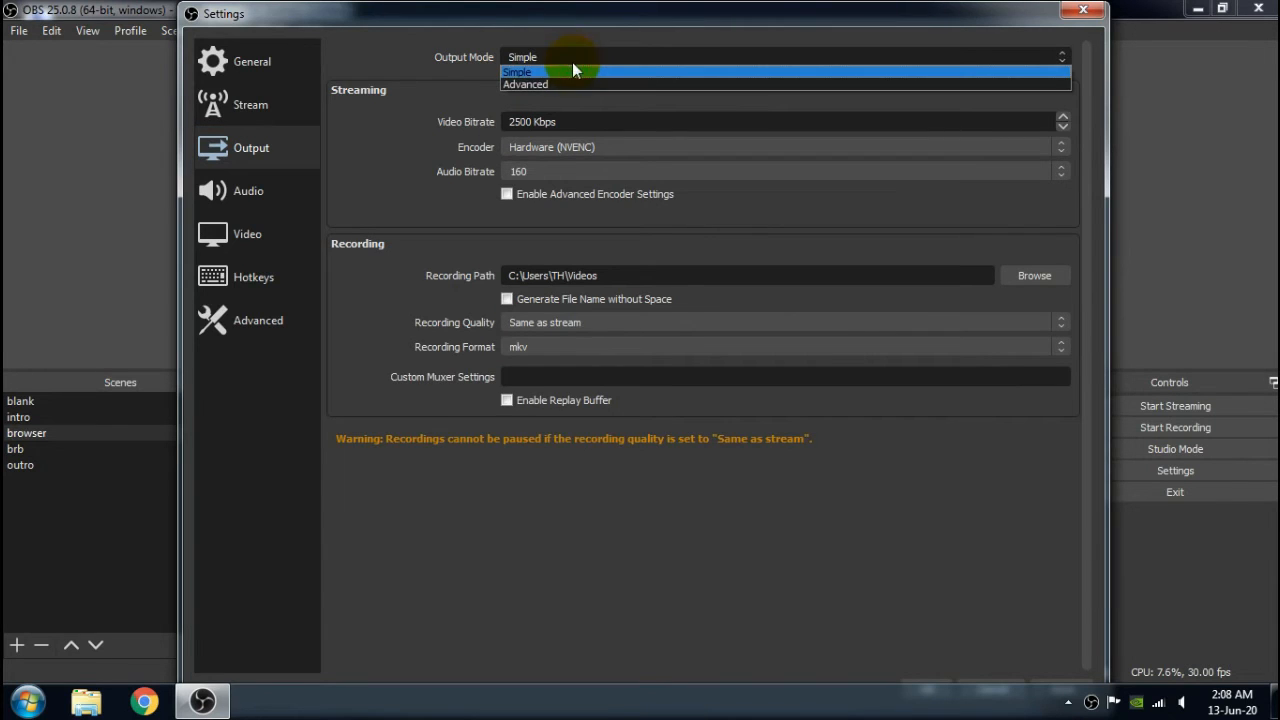
click(553, 84)
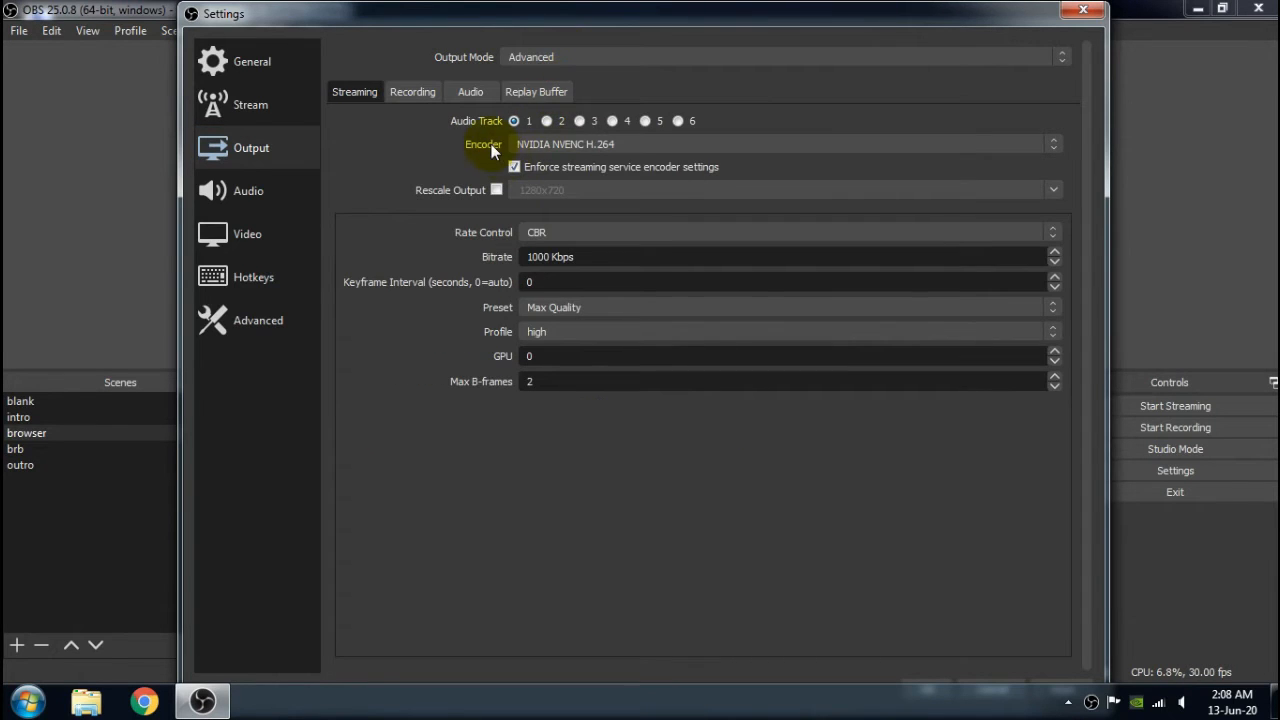
Step: Try the x264 streaming encoder, and set the encoder back to NVIDIA NVENC H.264
click(729, 146)
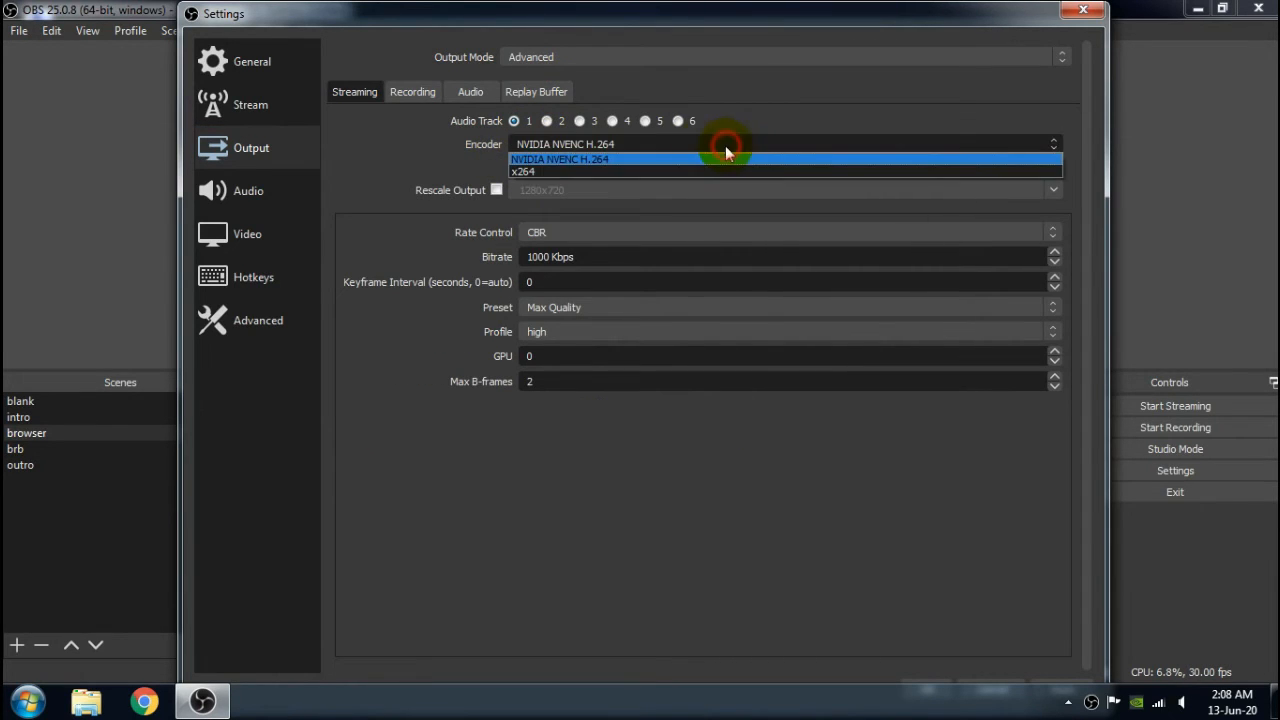
click(520, 170)
click(585, 148)
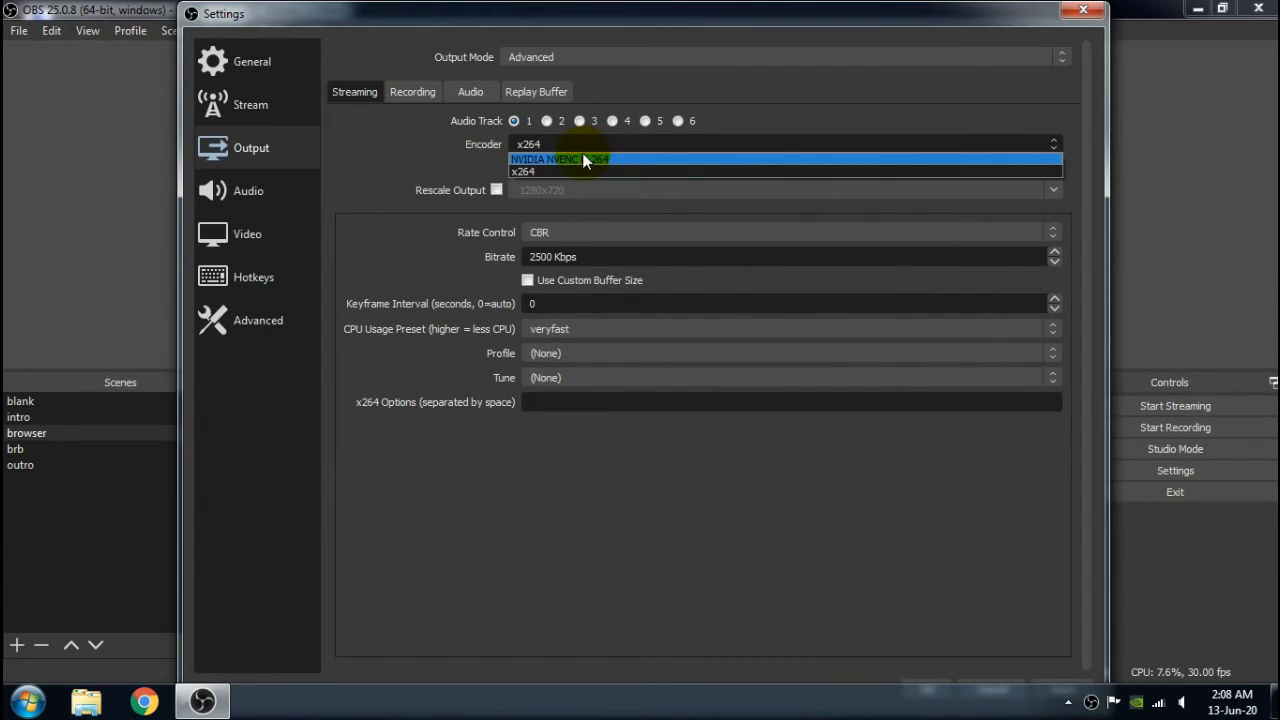
click(585, 160)
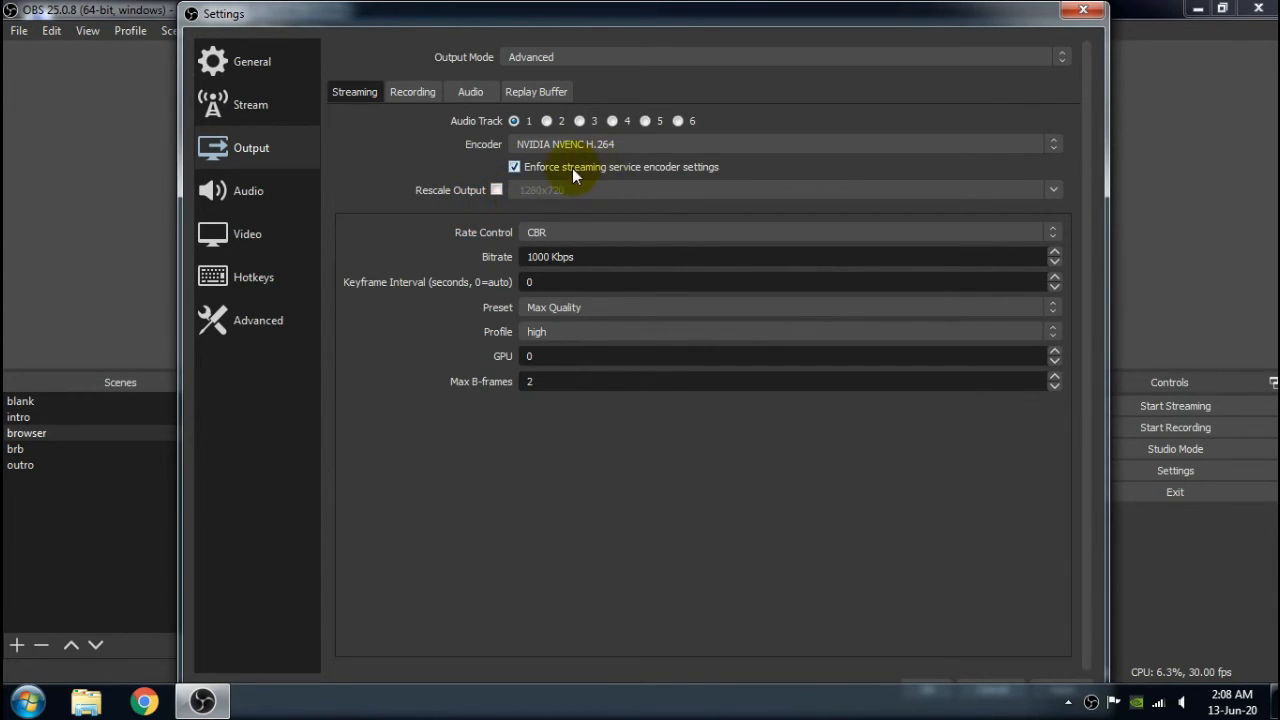
Step: Set the streaming encoder's rate control to CBR, preset to Max Quality and profile to high
click(598, 233)
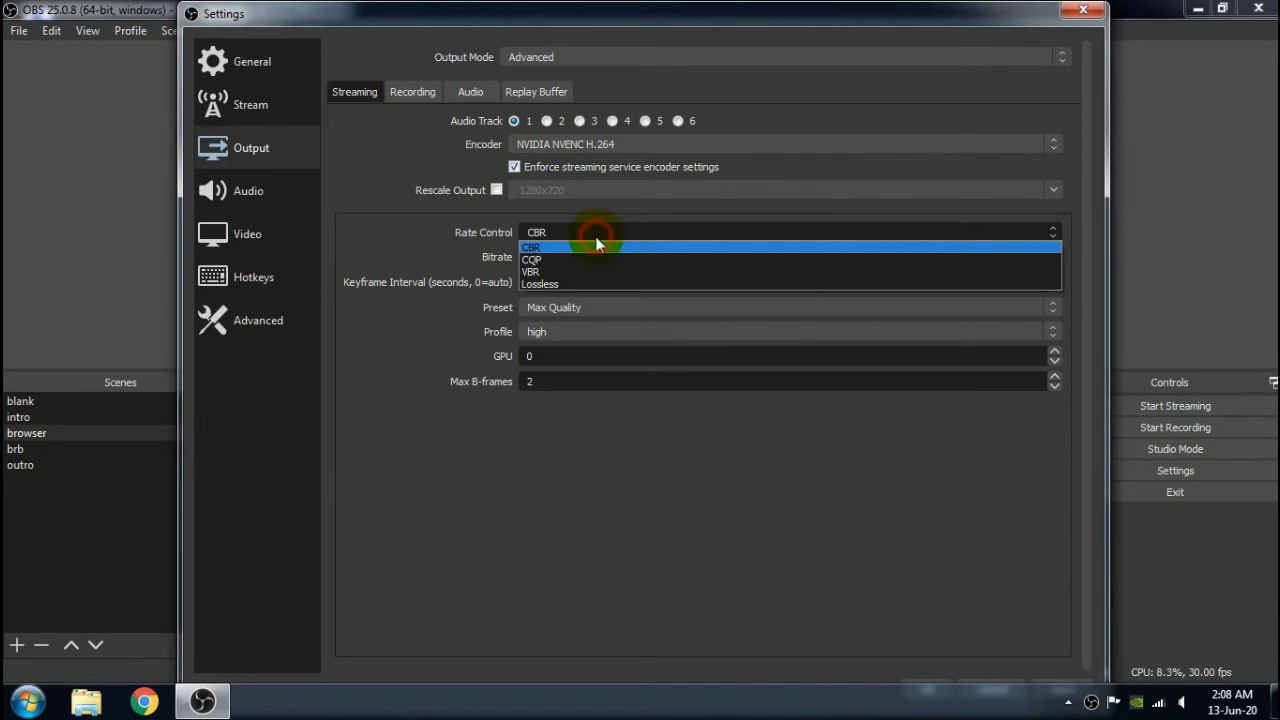
click(617, 247)
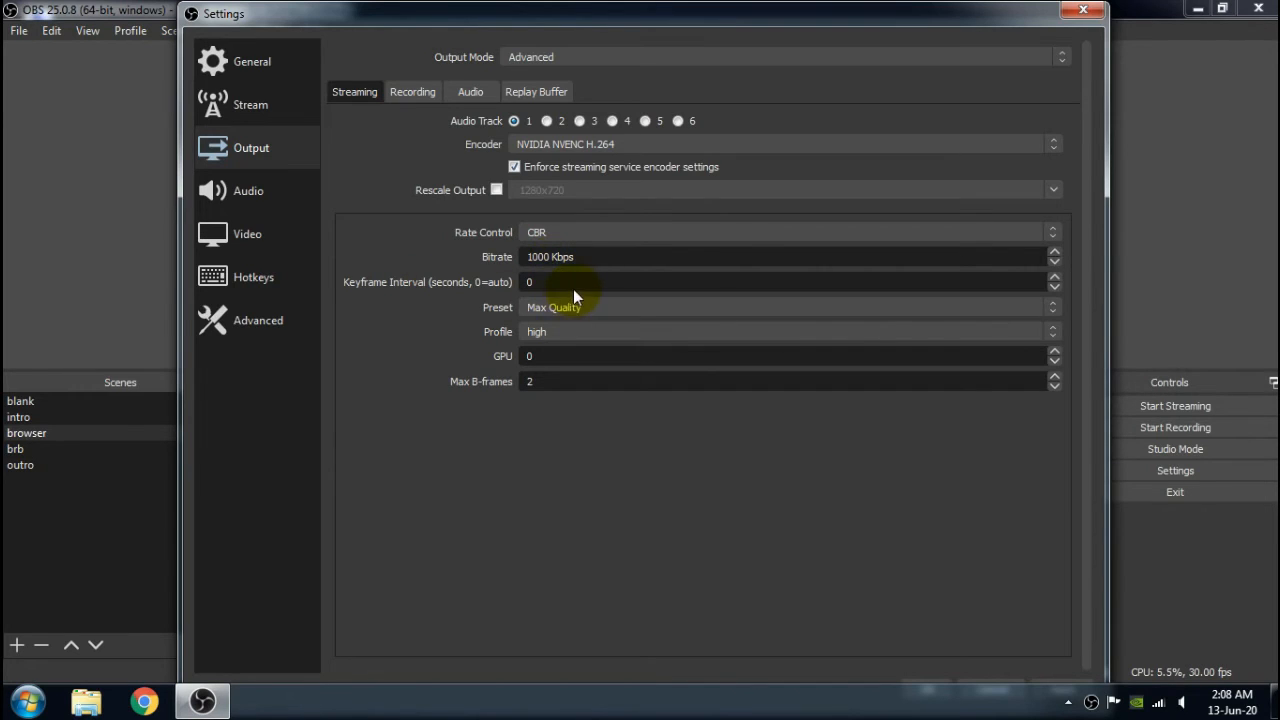
click(563, 308)
click(580, 310)
click(546, 331)
click(547, 336)
Step: Review the audio settings and the canvas and output resolutions, and set the video's common FPS value to 30
click(280, 200)
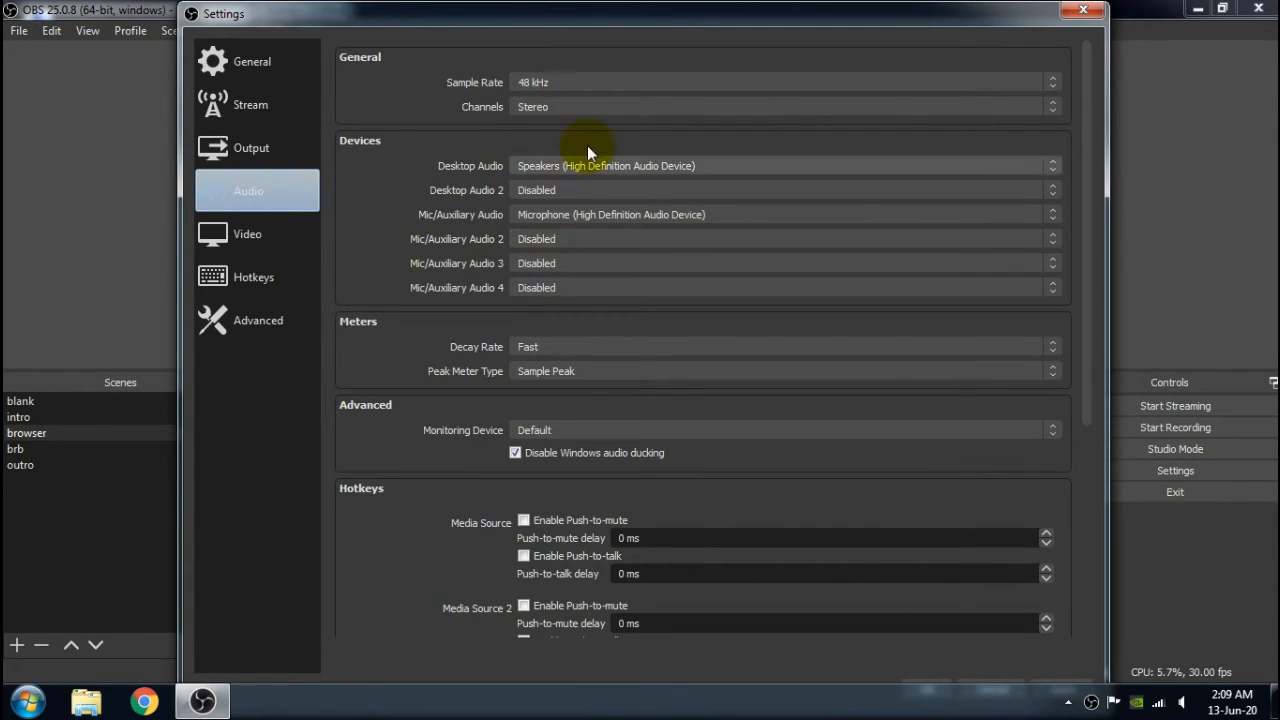
scroll(452, 407, down, 5)
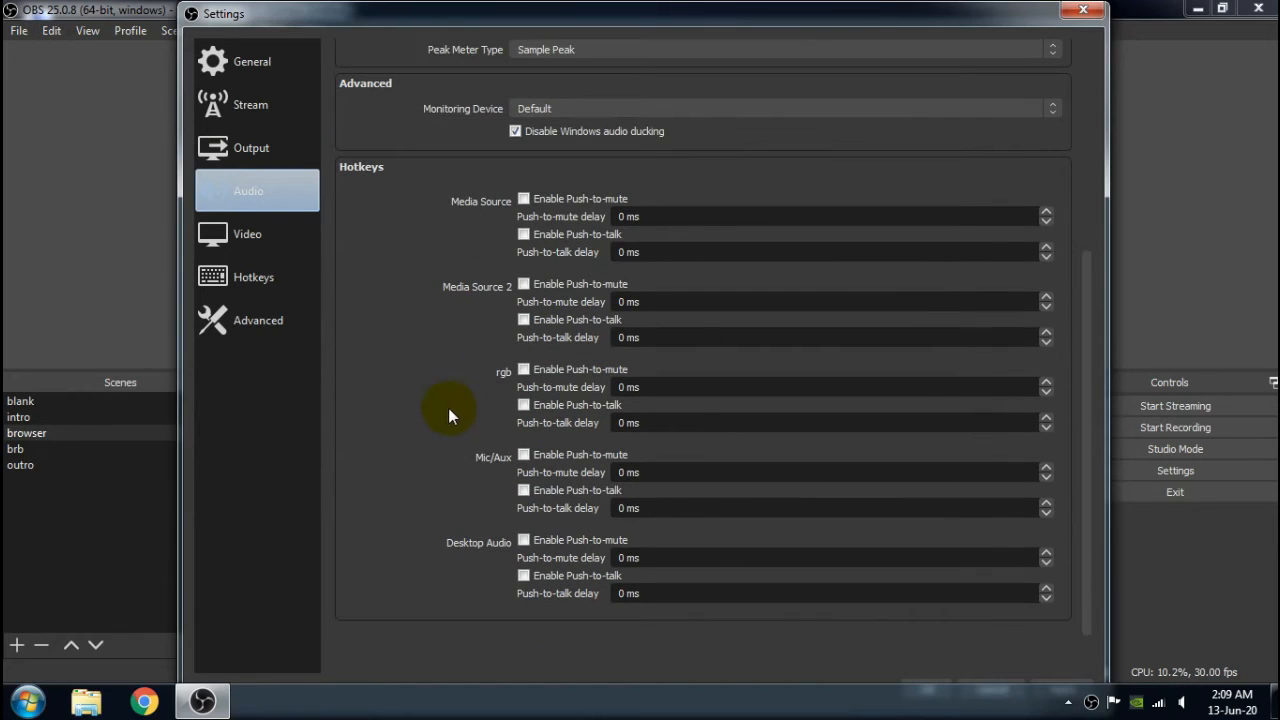
click(295, 246)
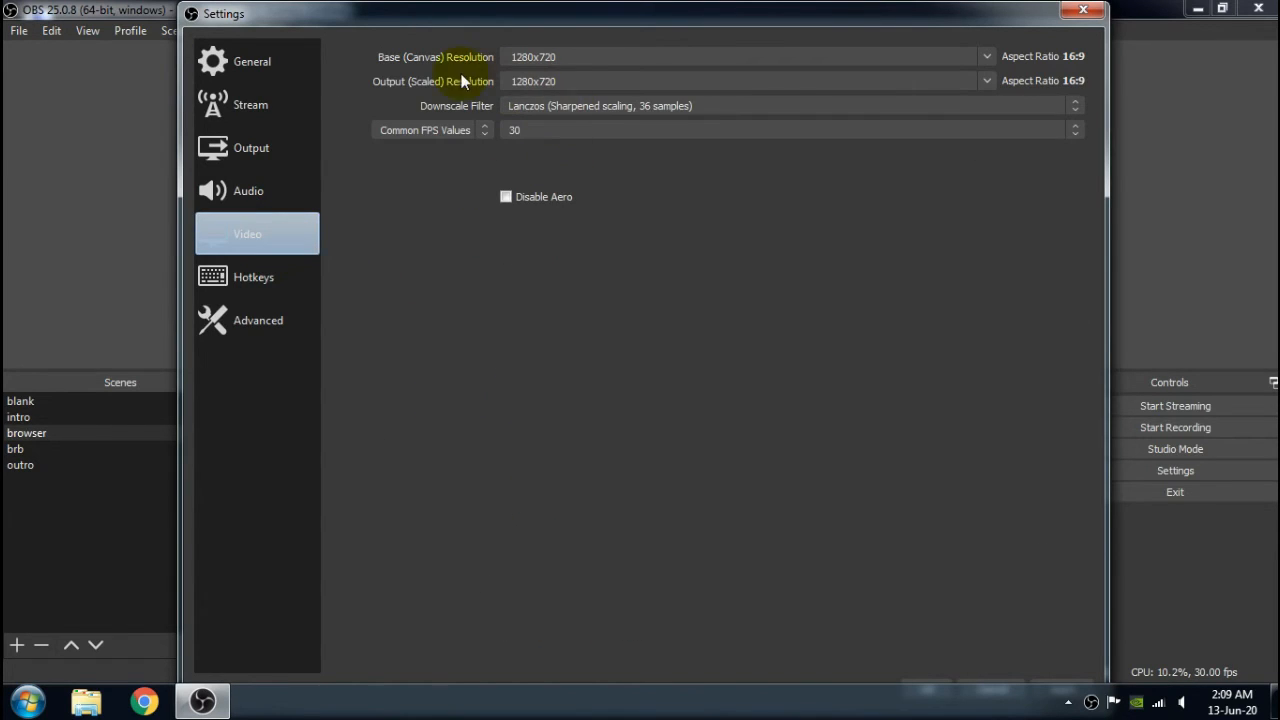
click(525, 58)
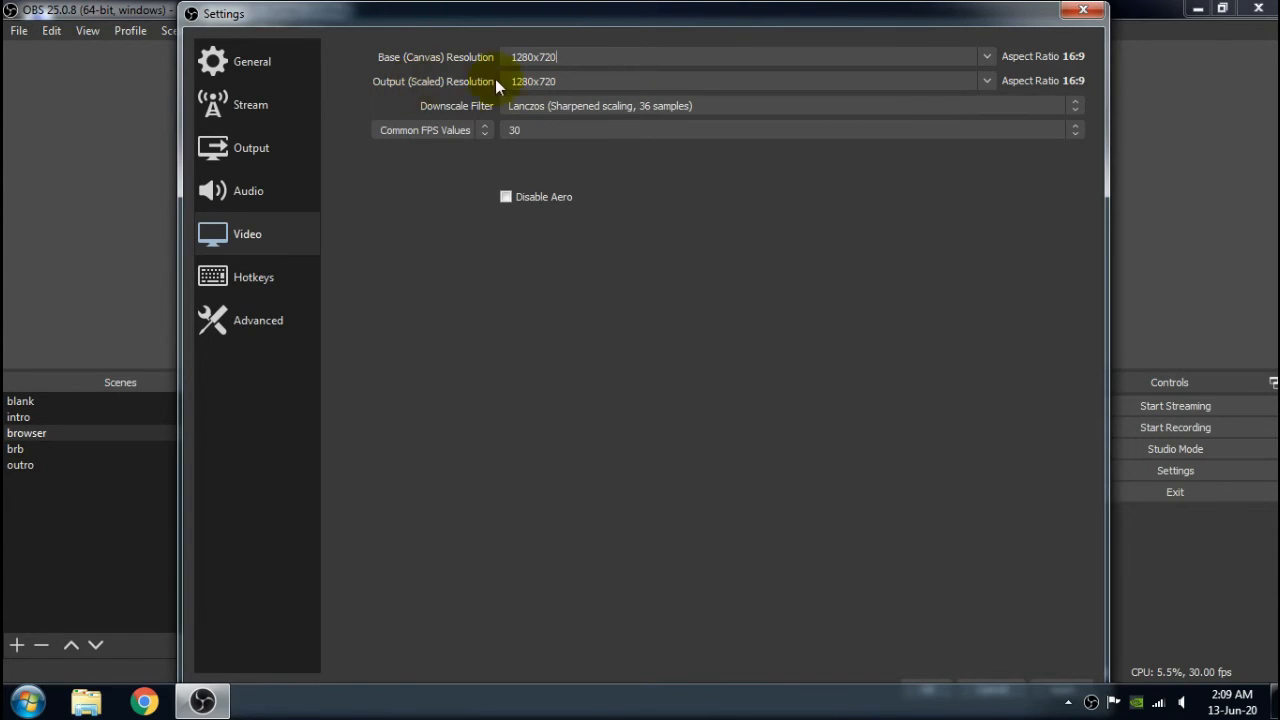
click(586, 82)
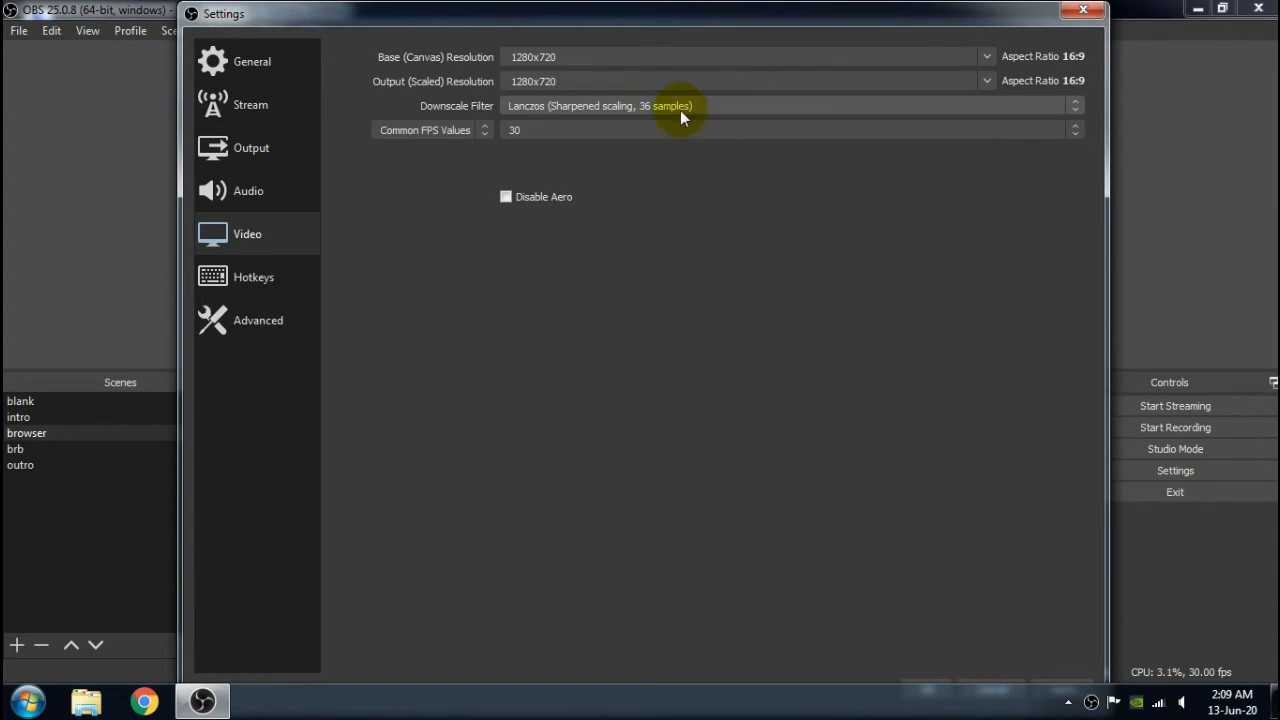
click(566, 130)
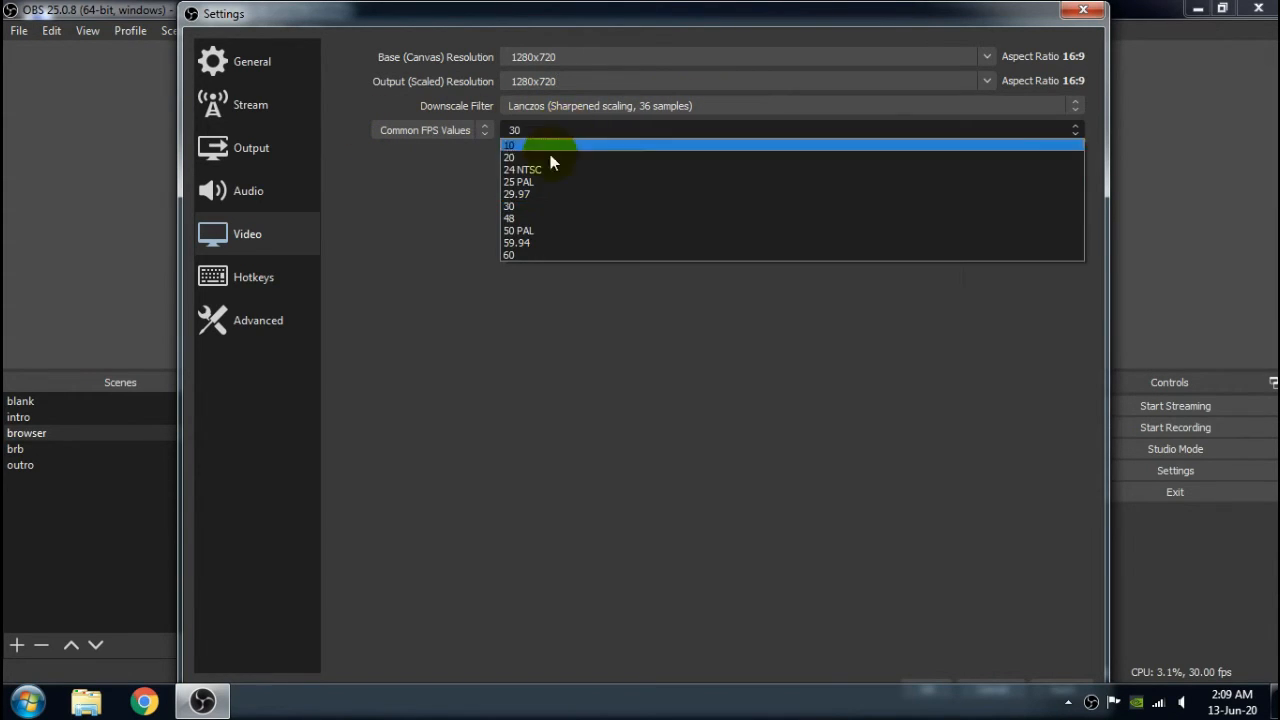
click(517, 204)
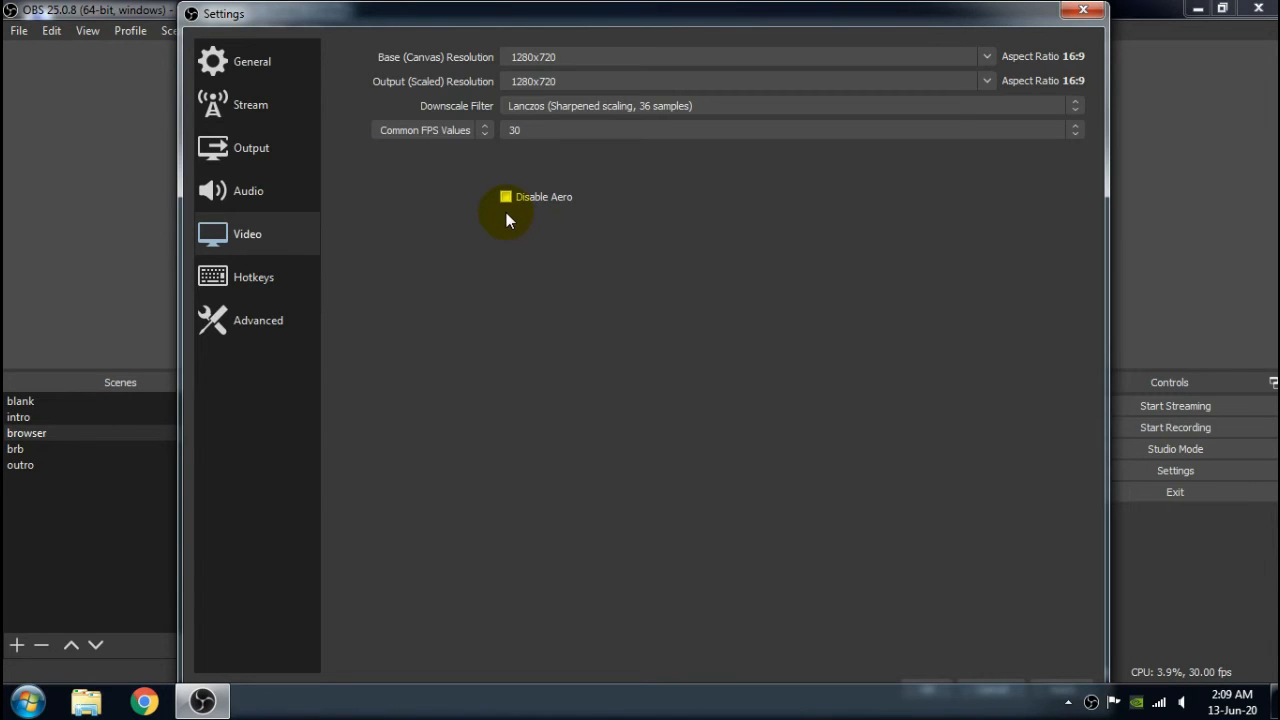
Step: Try the Normal process priority in the advanced settings, and set the priority back to High
click(294, 290)
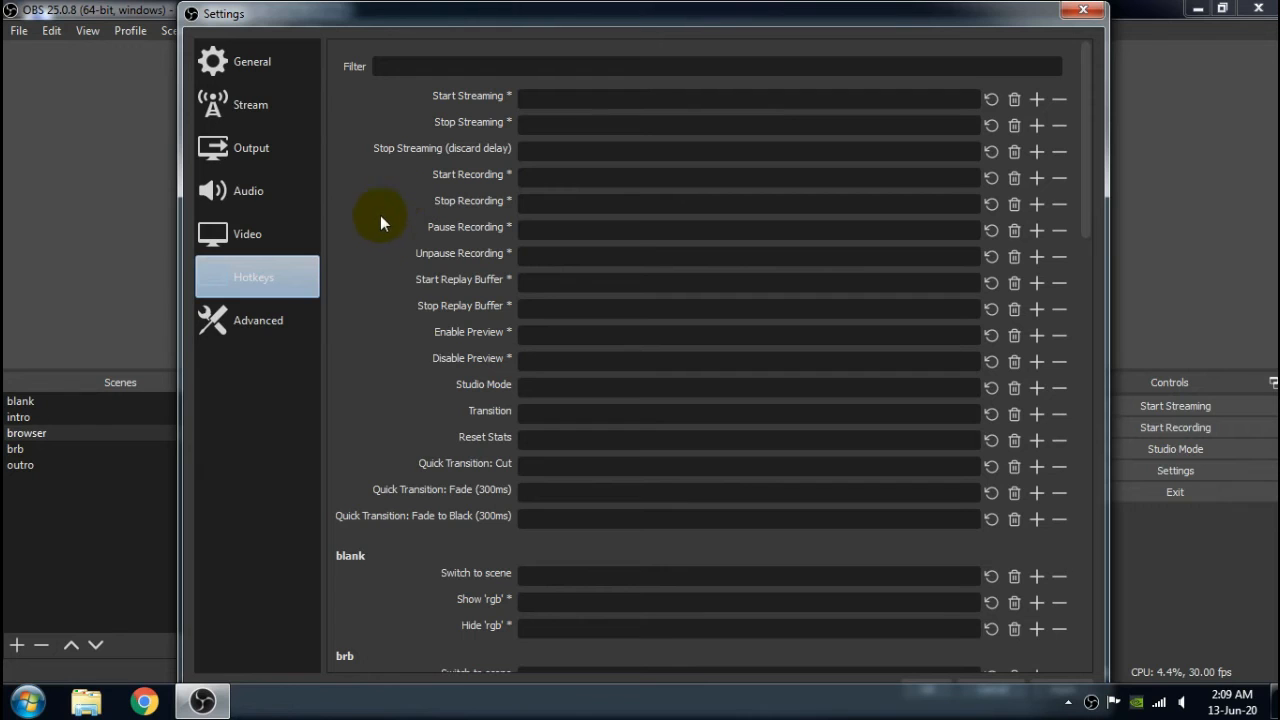
click(315, 317)
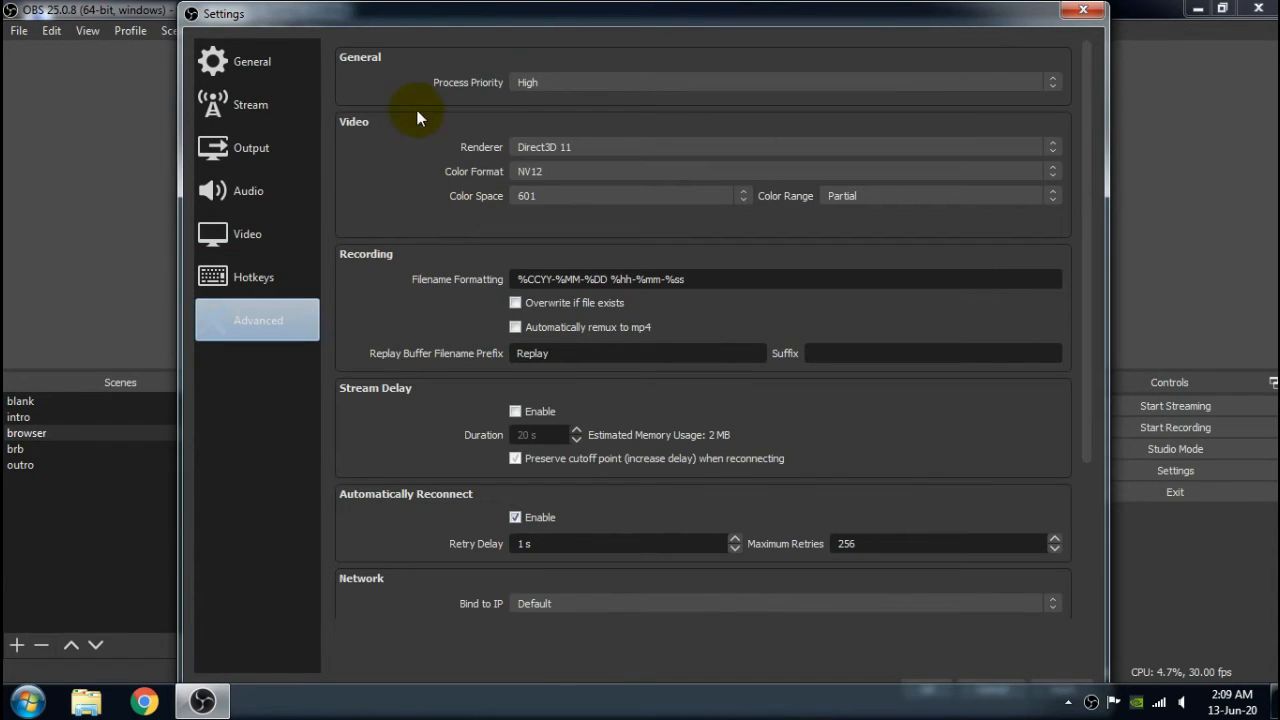
click(562, 84)
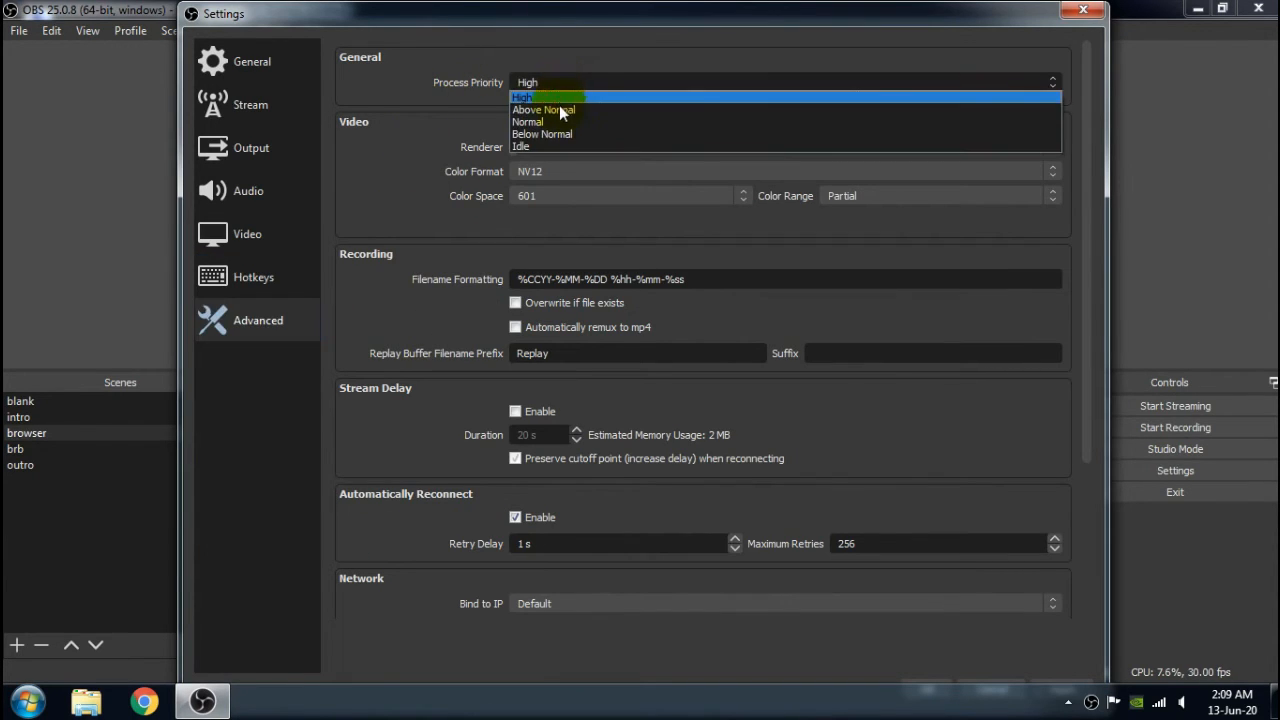
click(566, 97)
click(565, 83)
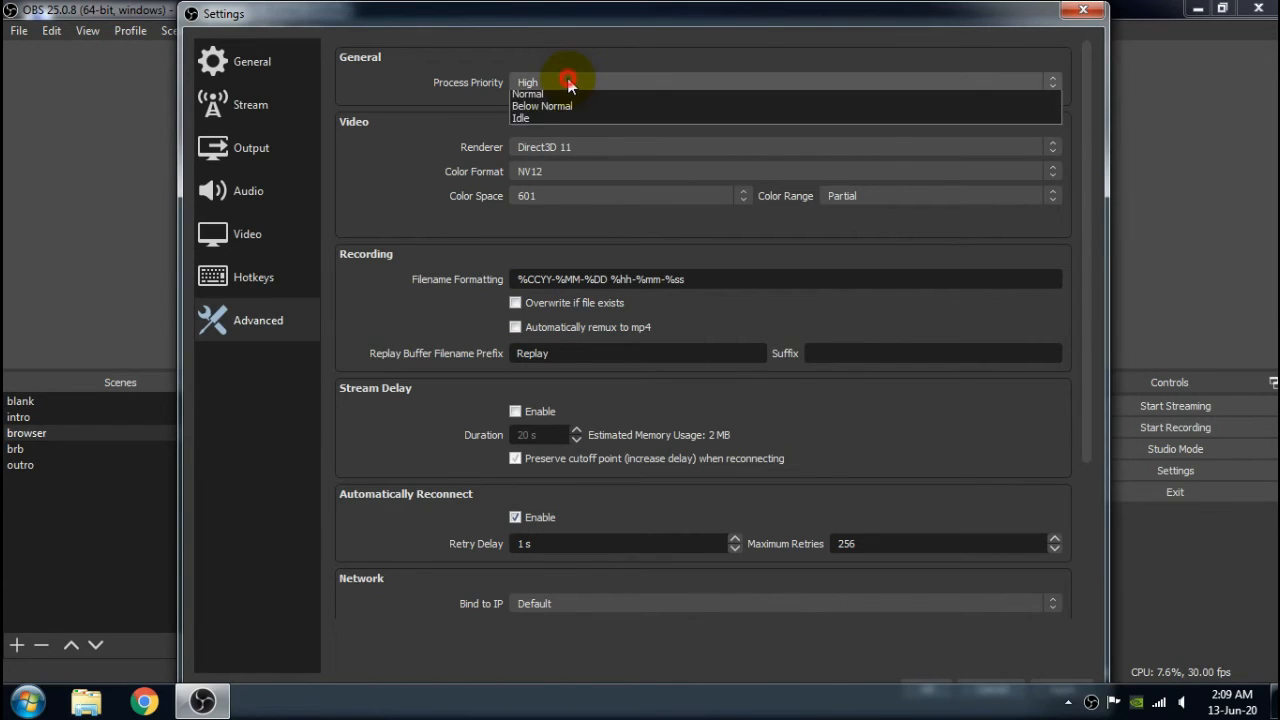
click(557, 122)
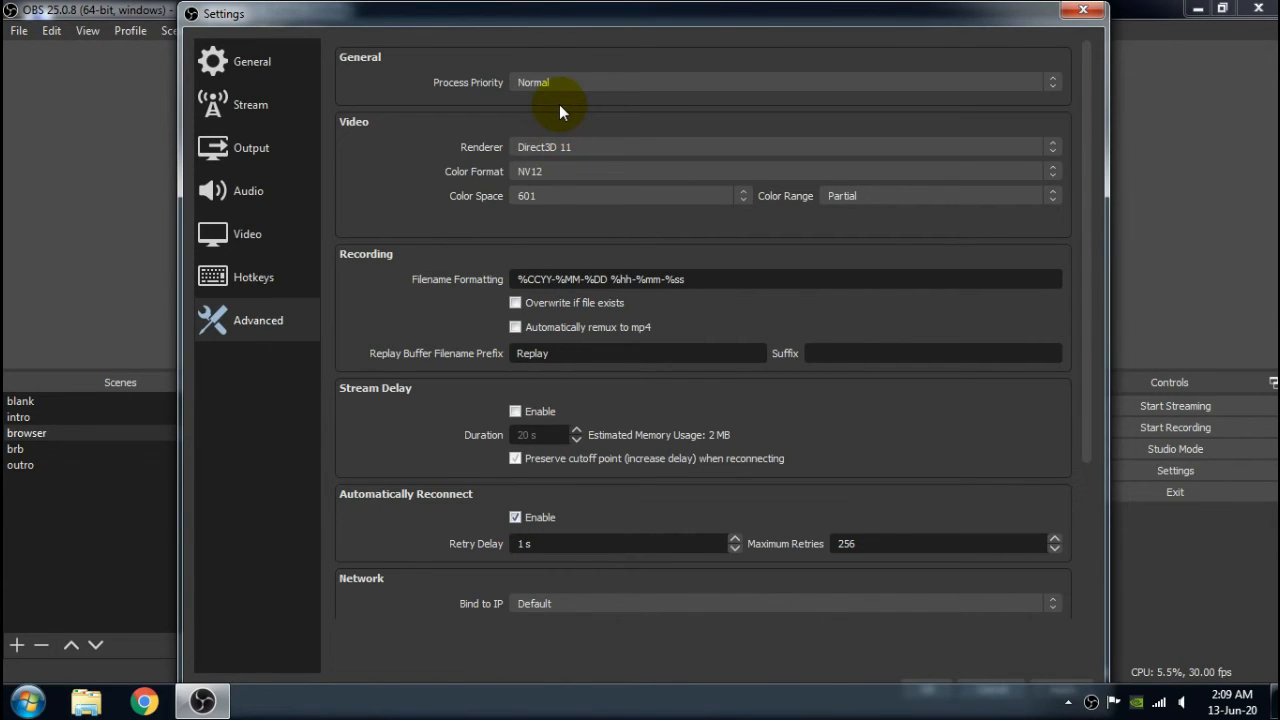
click(565, 79)
click(555, 114)
click(566, 83)
click(572, 101)
click(584, 85)
click(389, 101)
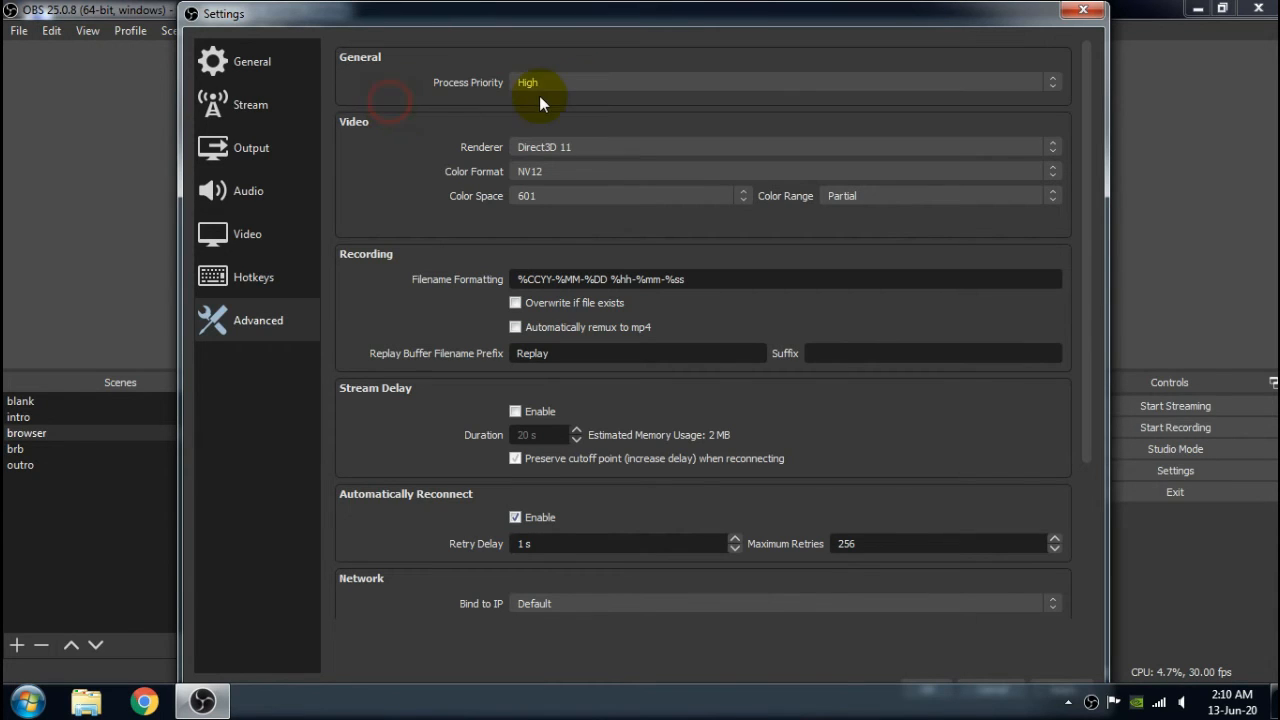
Step: Review the renderer and the remaining advanced settings, and apply and close the settings
click(571, 147)
click(586, 145)
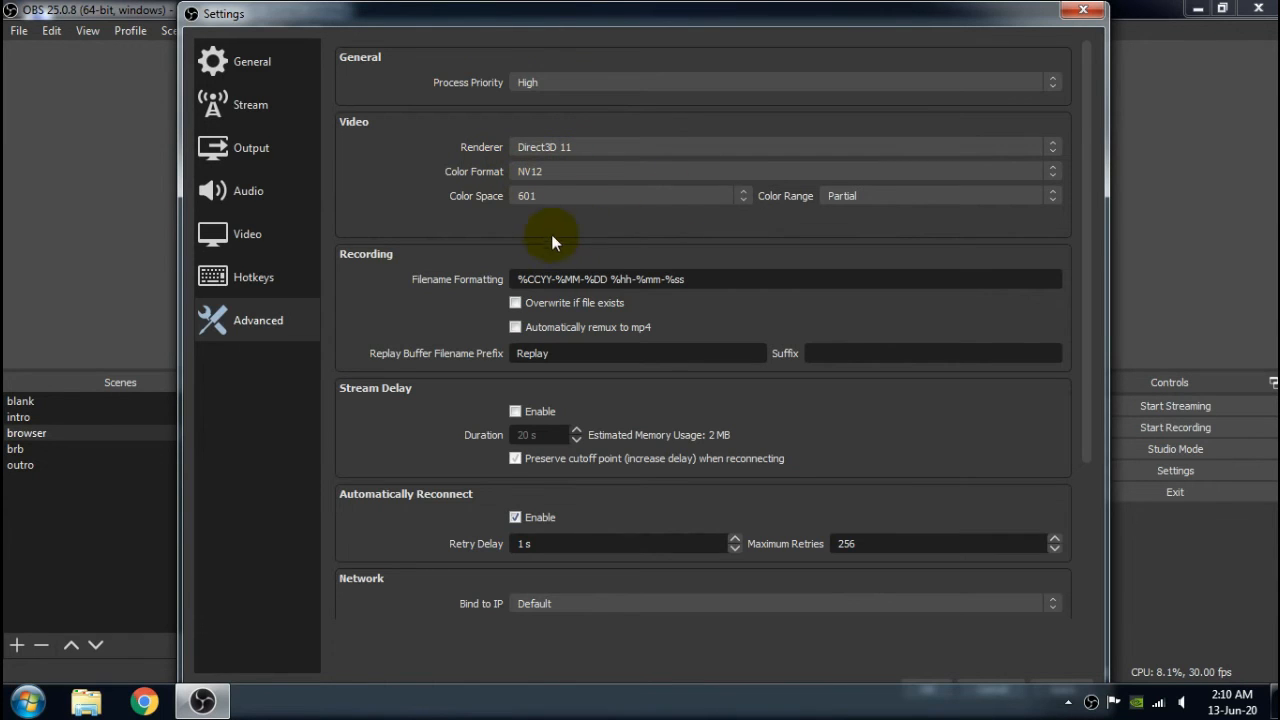
scroll(540, 238, down, 2)
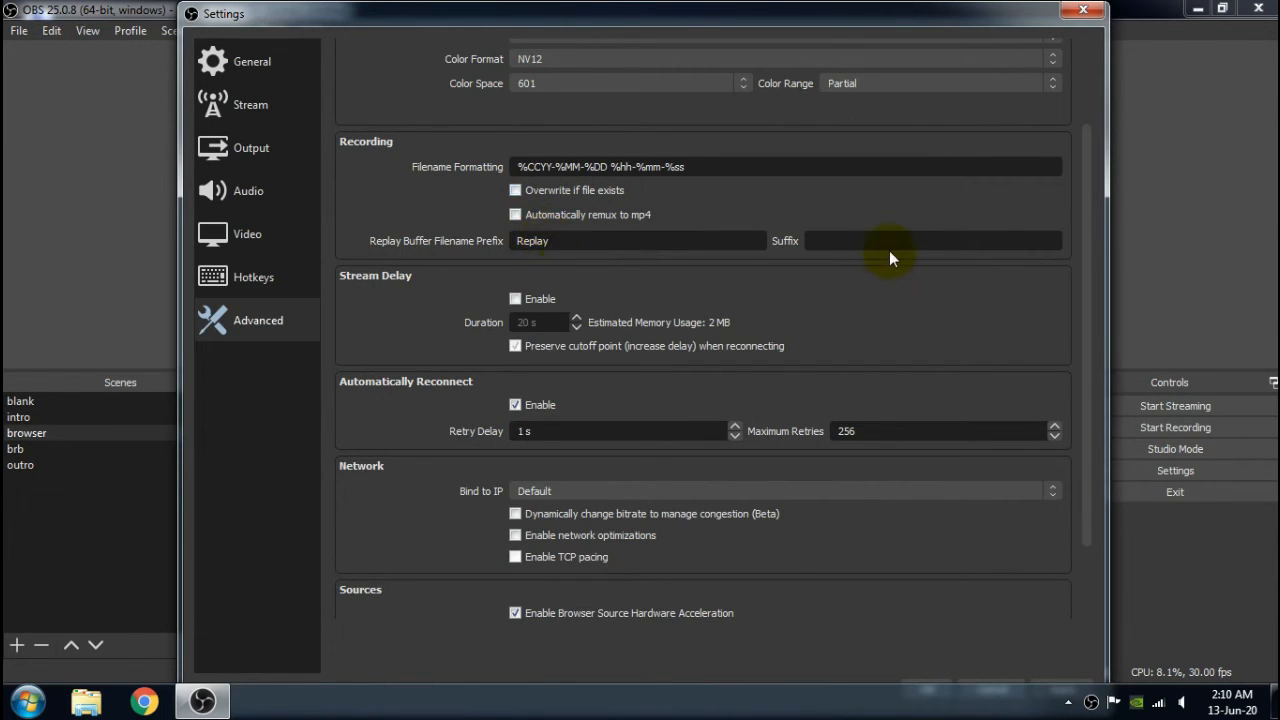
scroll(889, 258, down, 2)
scroll(364, 97, up, 2)
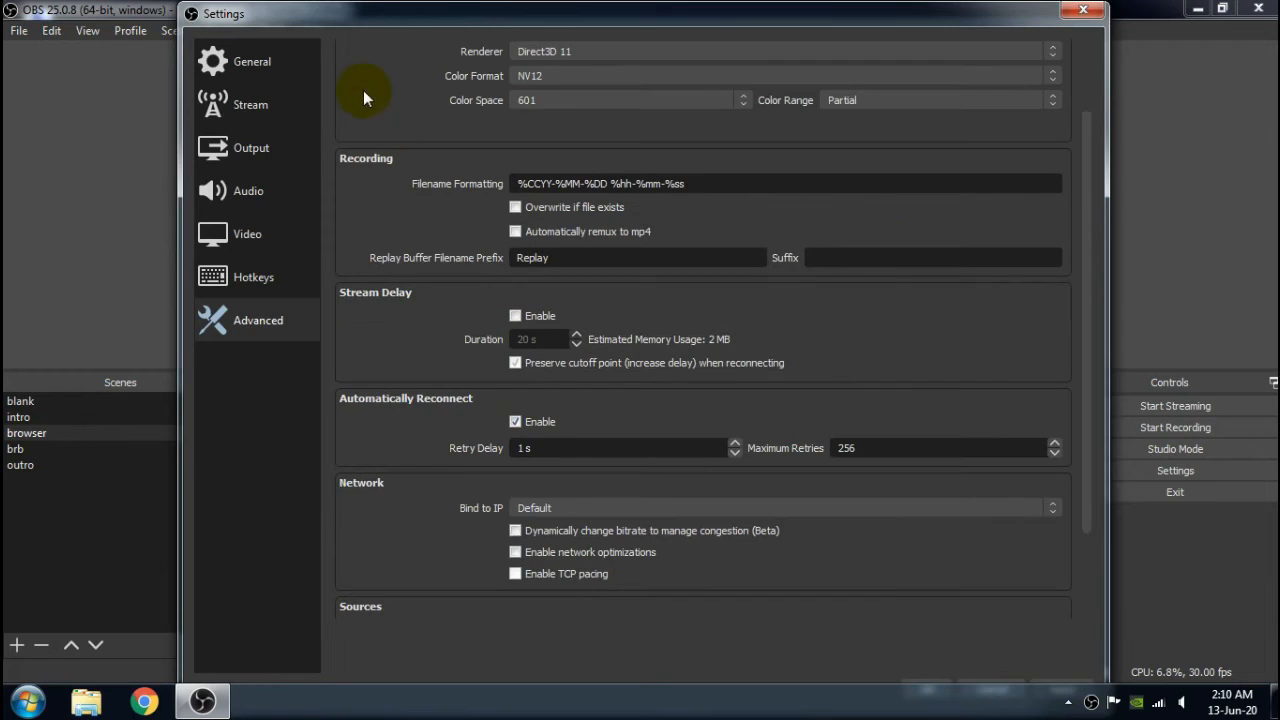
click(1063, 688)
click(938, 690)
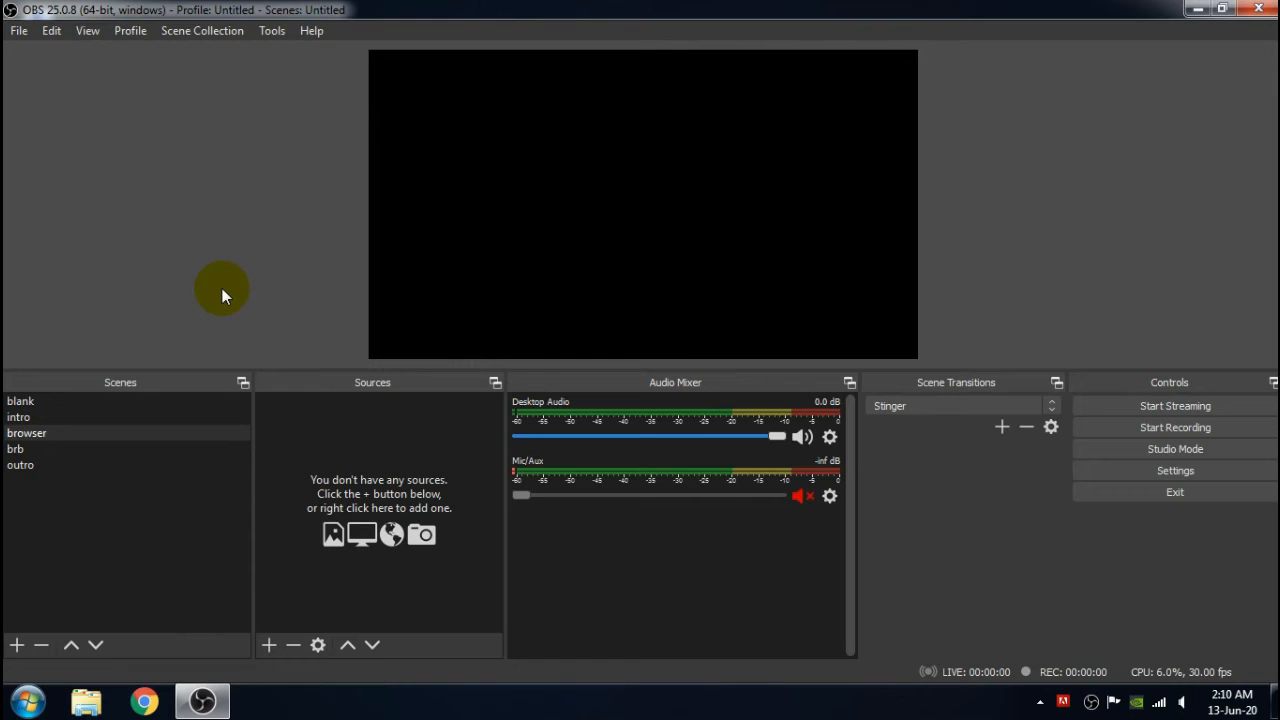
Step: Review the sources of the blank and intro scenes, and check the properties of the intro's Media Source
click(22, 401)
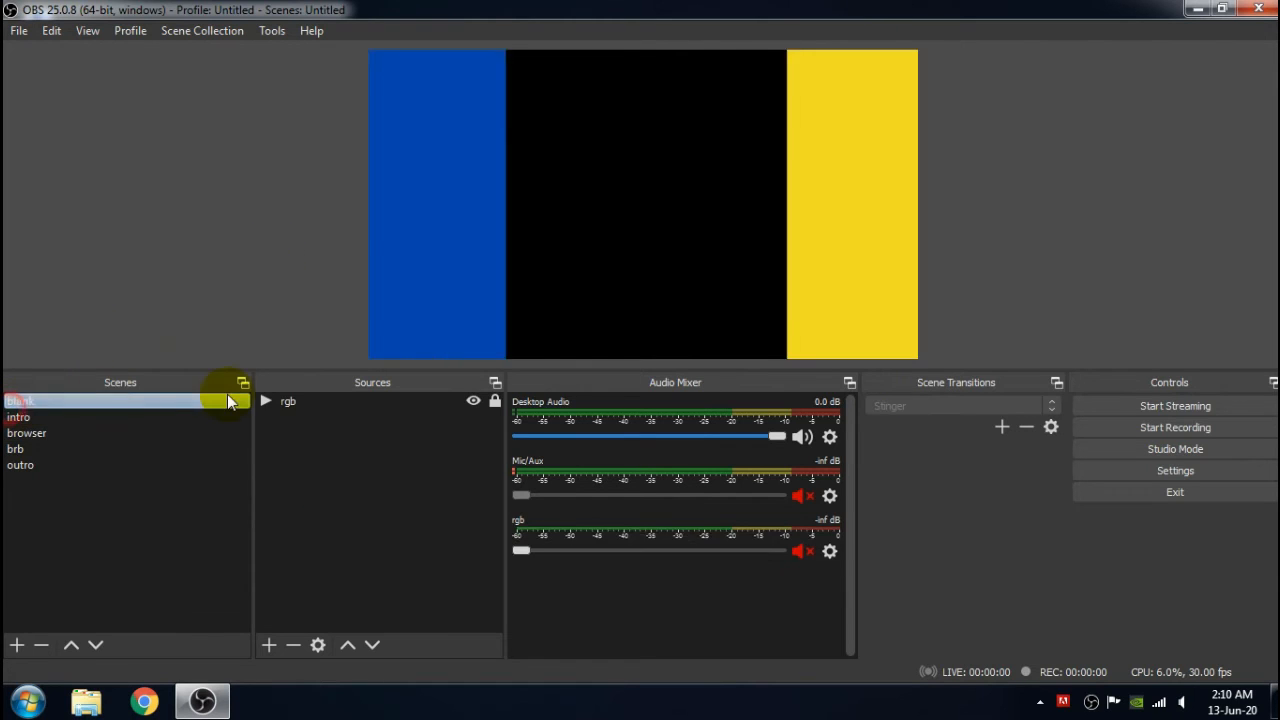
click(310, 405)
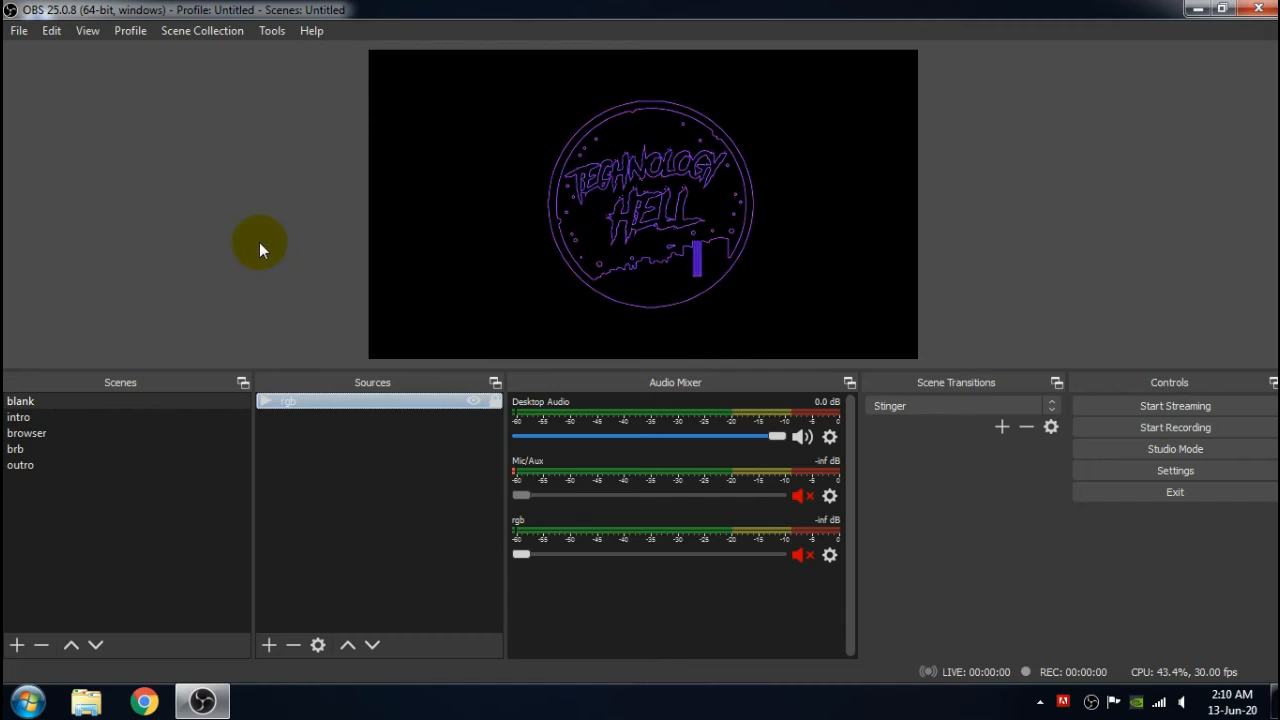
click(86, 418)
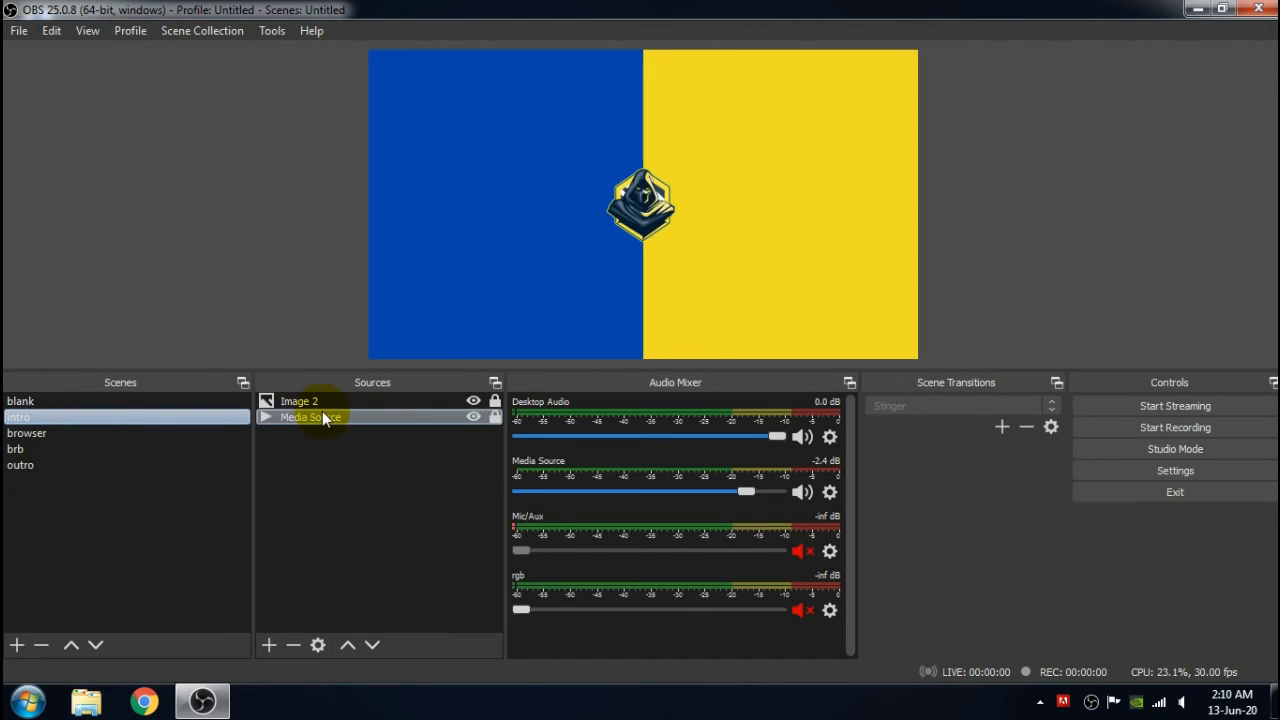
click(333, 402)
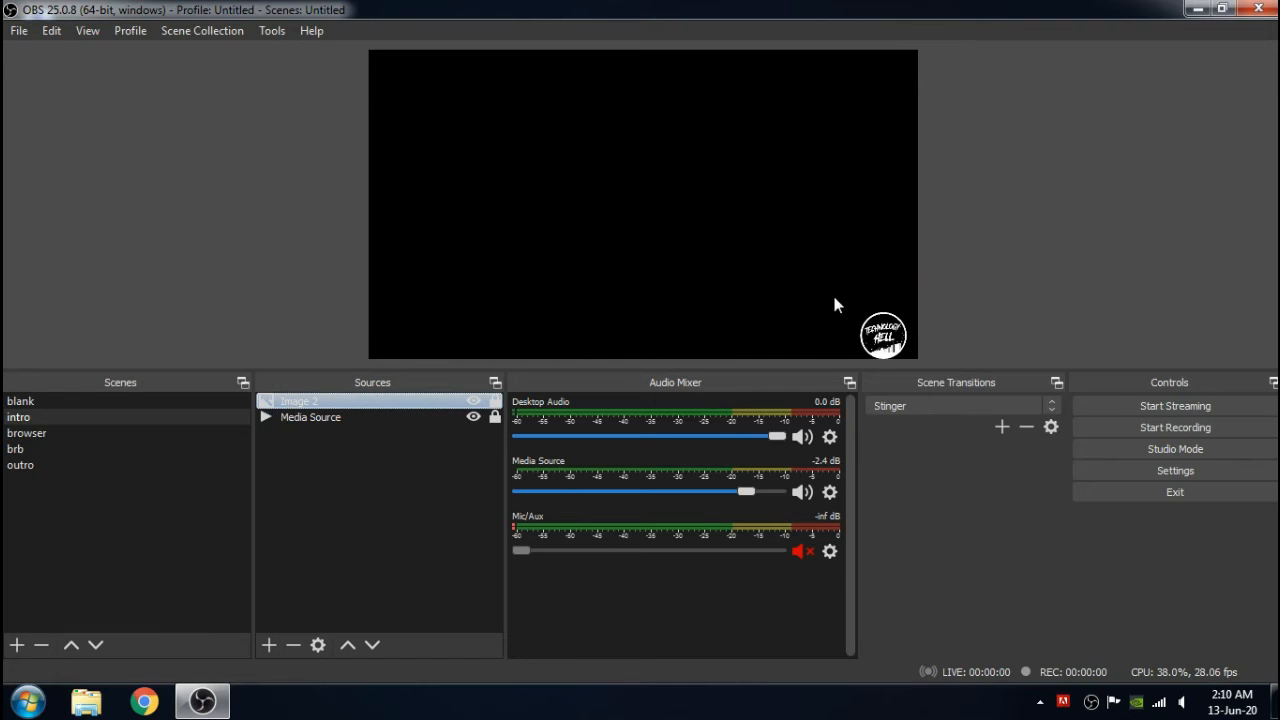
click(332, 416)
double_click(368, 415)
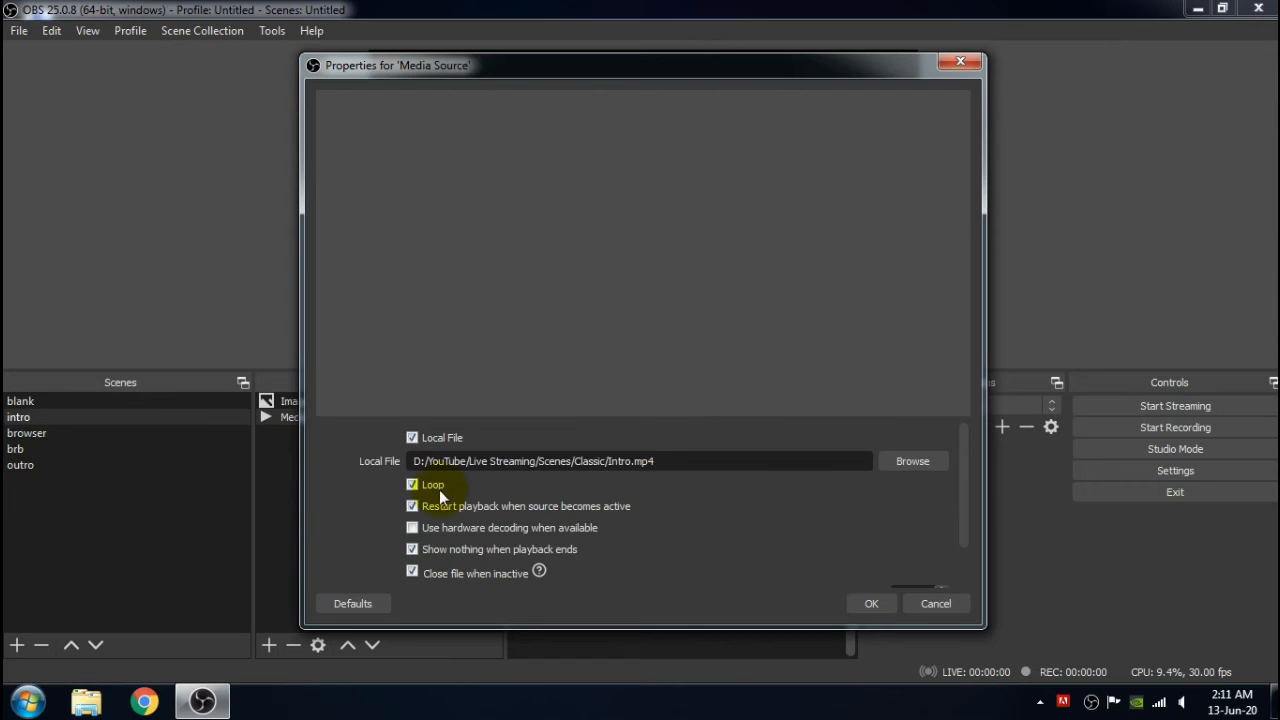
click(907, 604)
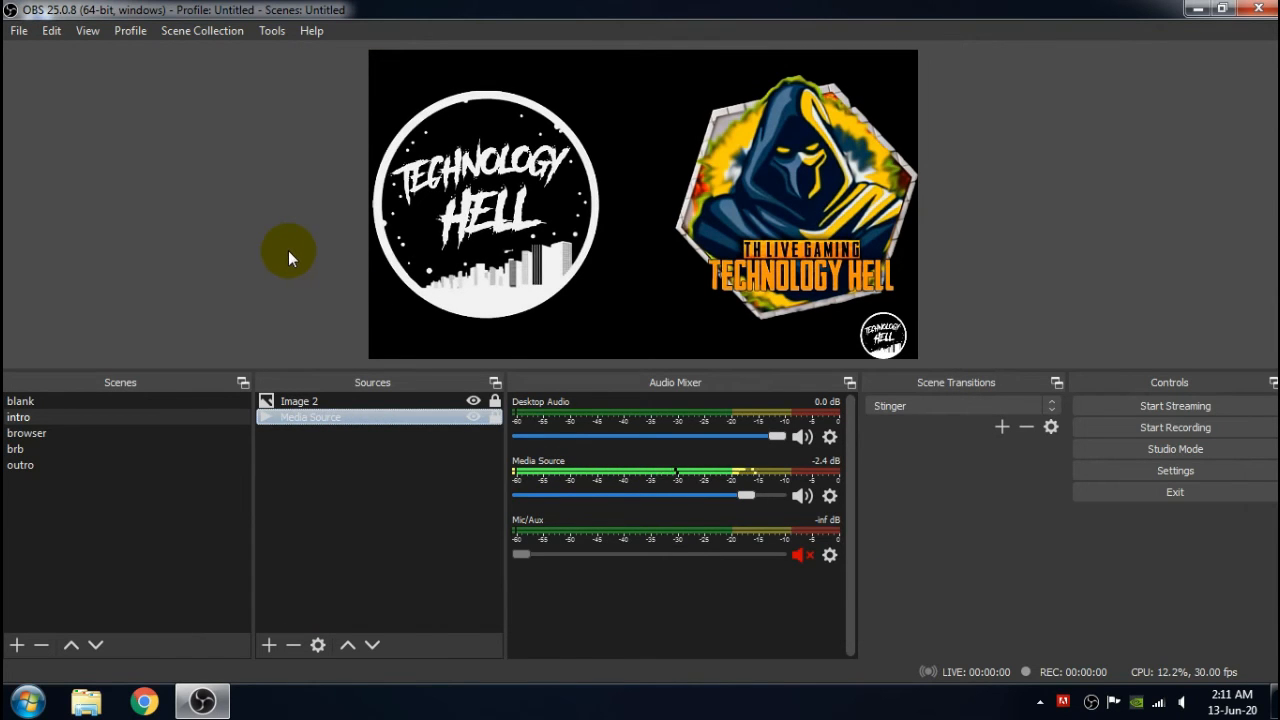
Step: Add a Display Capture source of Display 1, the primary monitor, to the browser scene
click(87, 434)
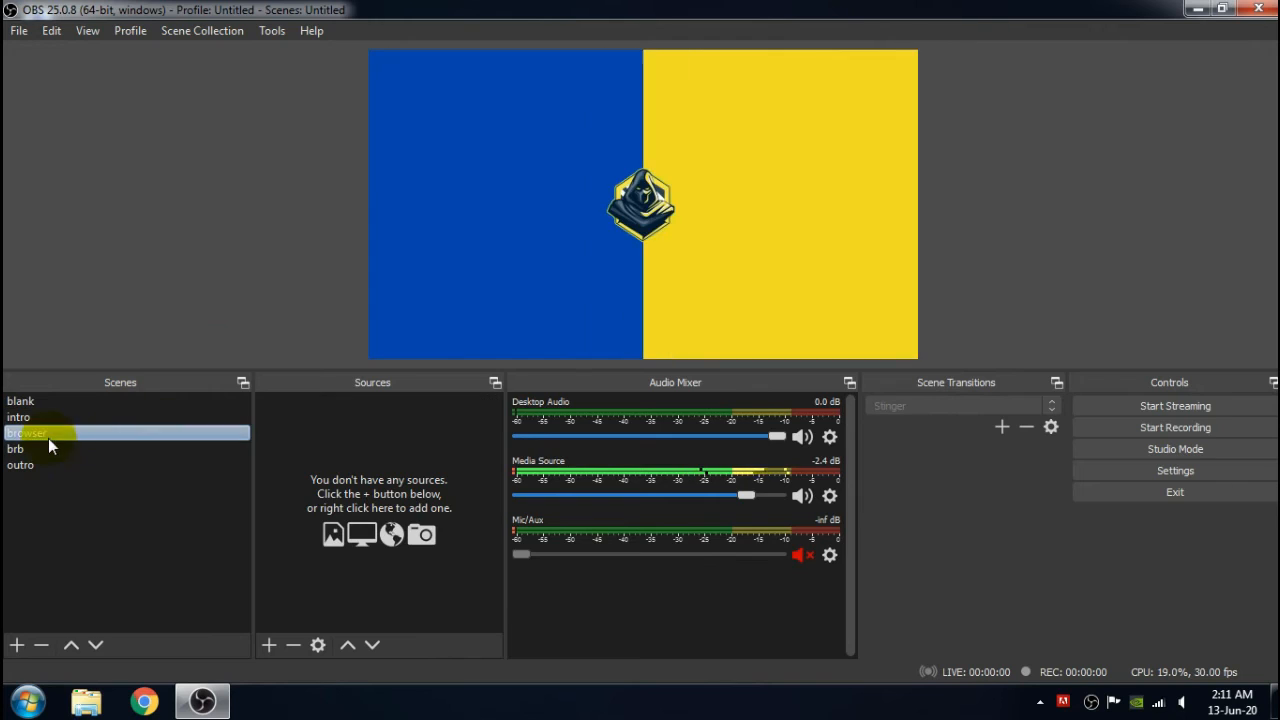
click(366, 443)
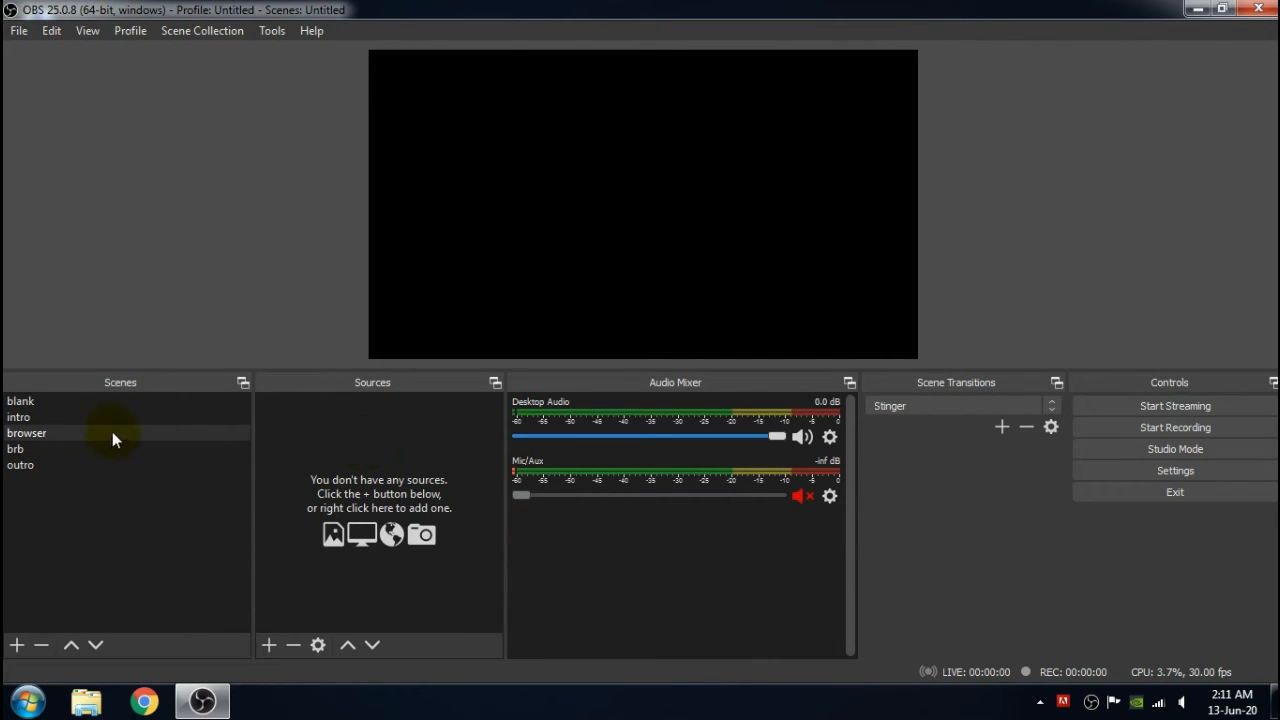
click(336, 438)
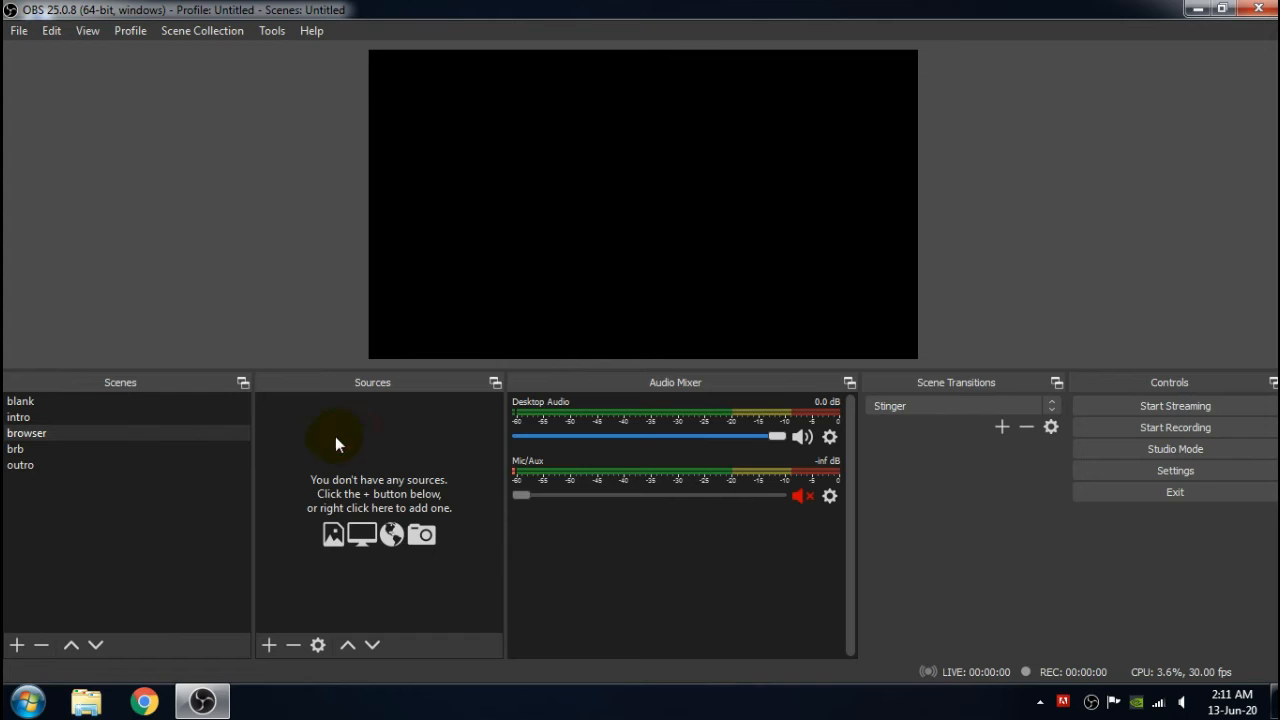
click(267, 646)
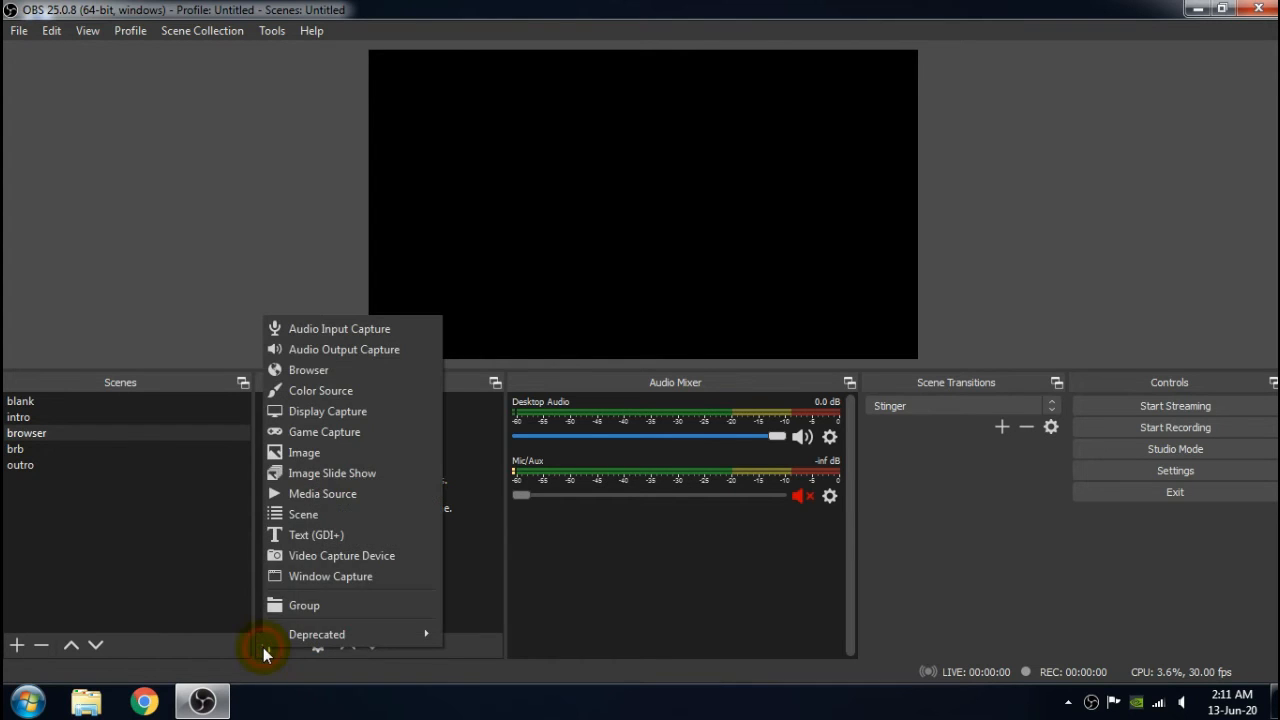
click(330, 412)
click(684, 474)
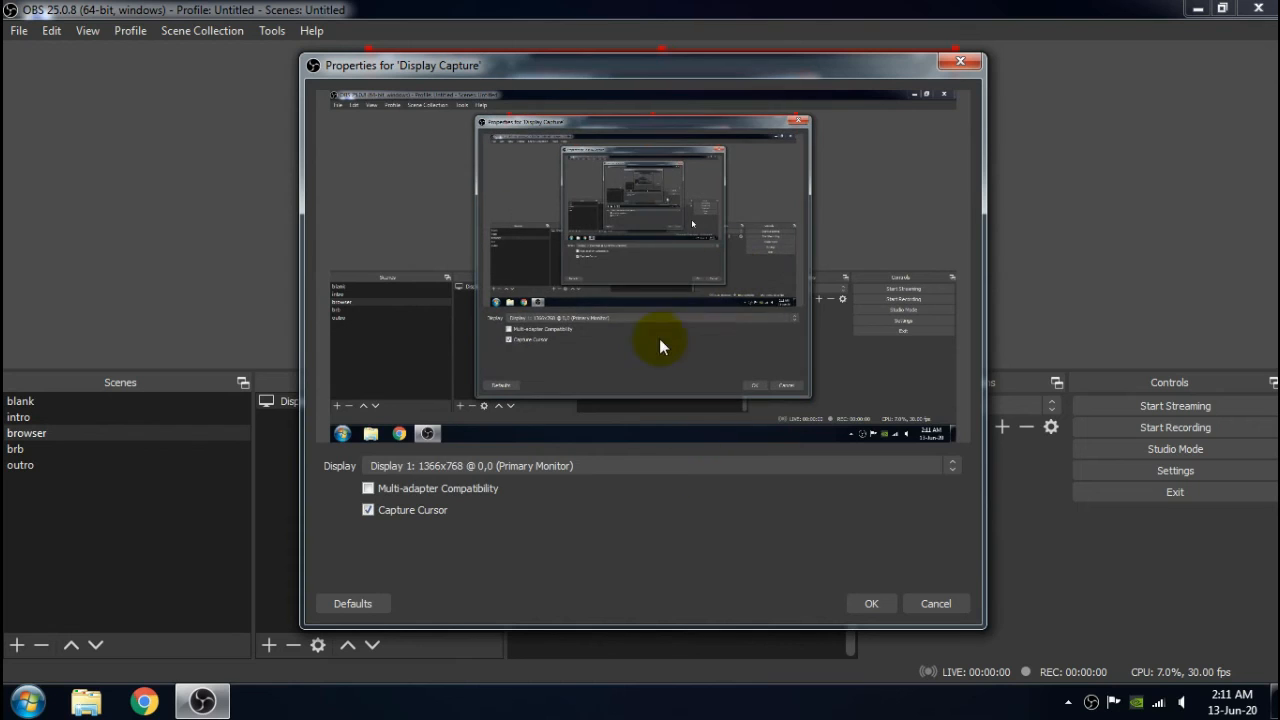
click(871, 605)
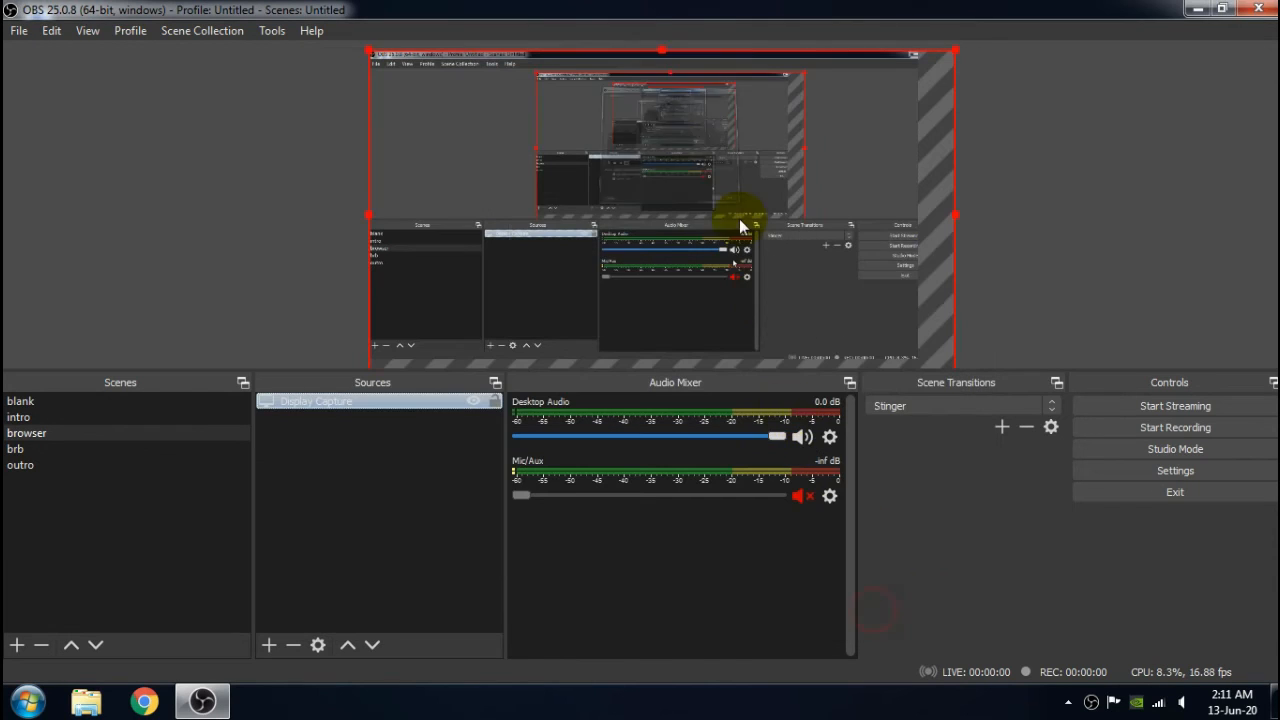
Step: Resize the Display Capture source to fit the canvas, and lock it
drag(955, 218, 918, 206)
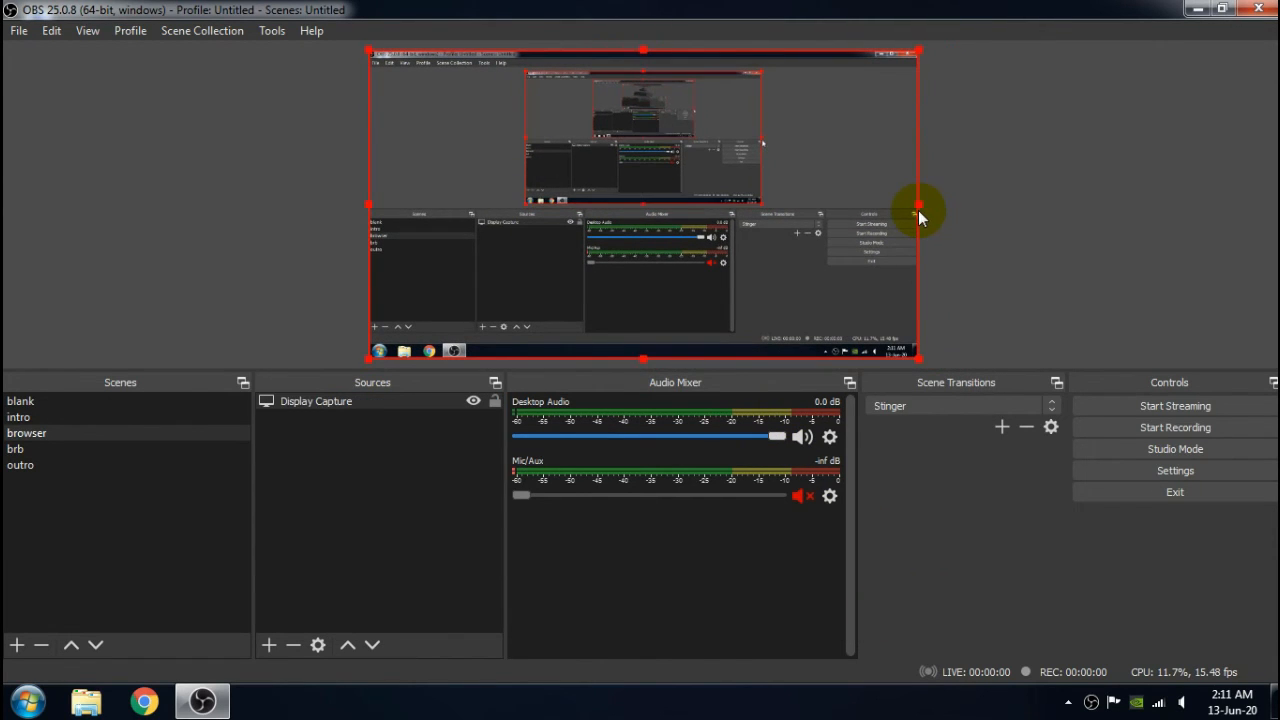
click(494, 400)
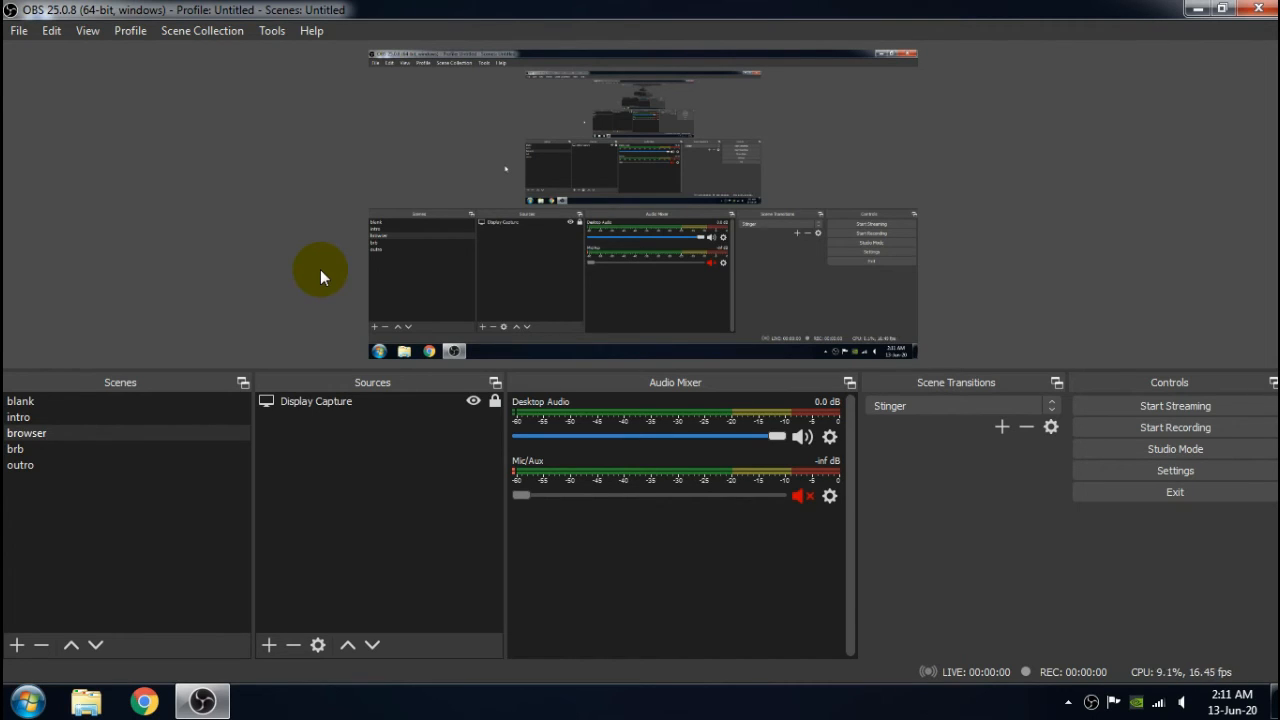
click(268, 645)
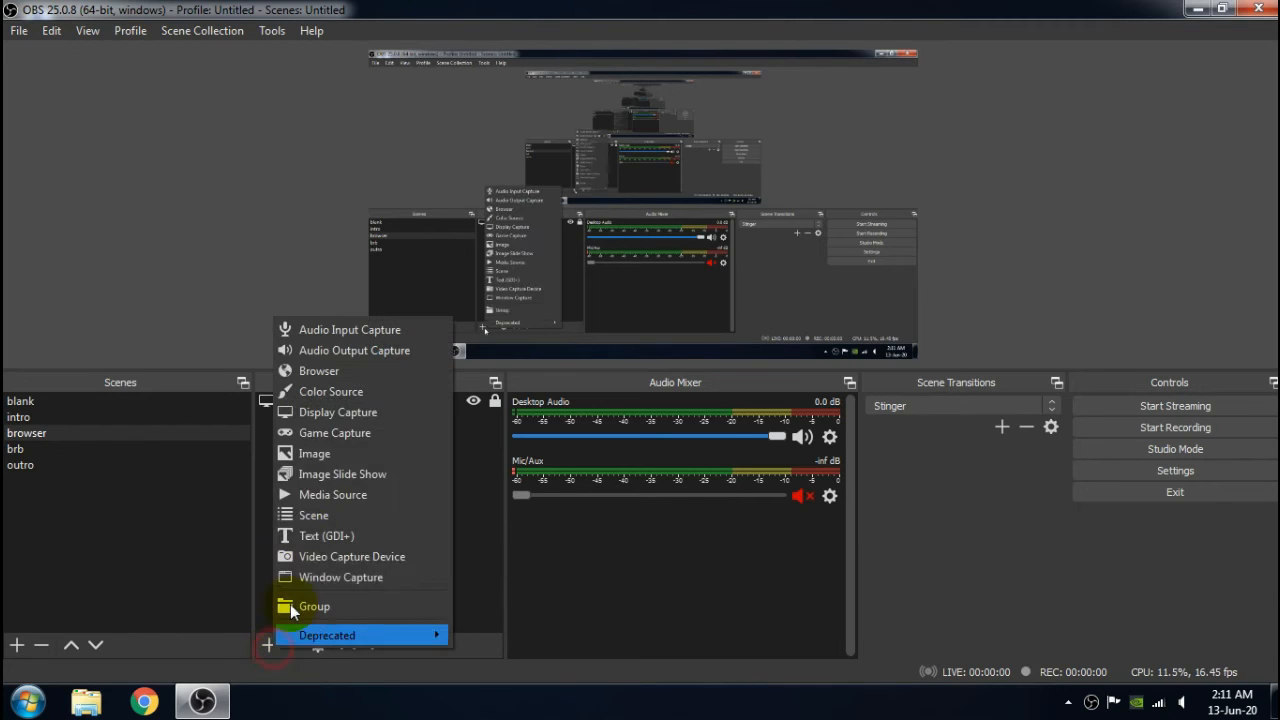
click(310, 494)
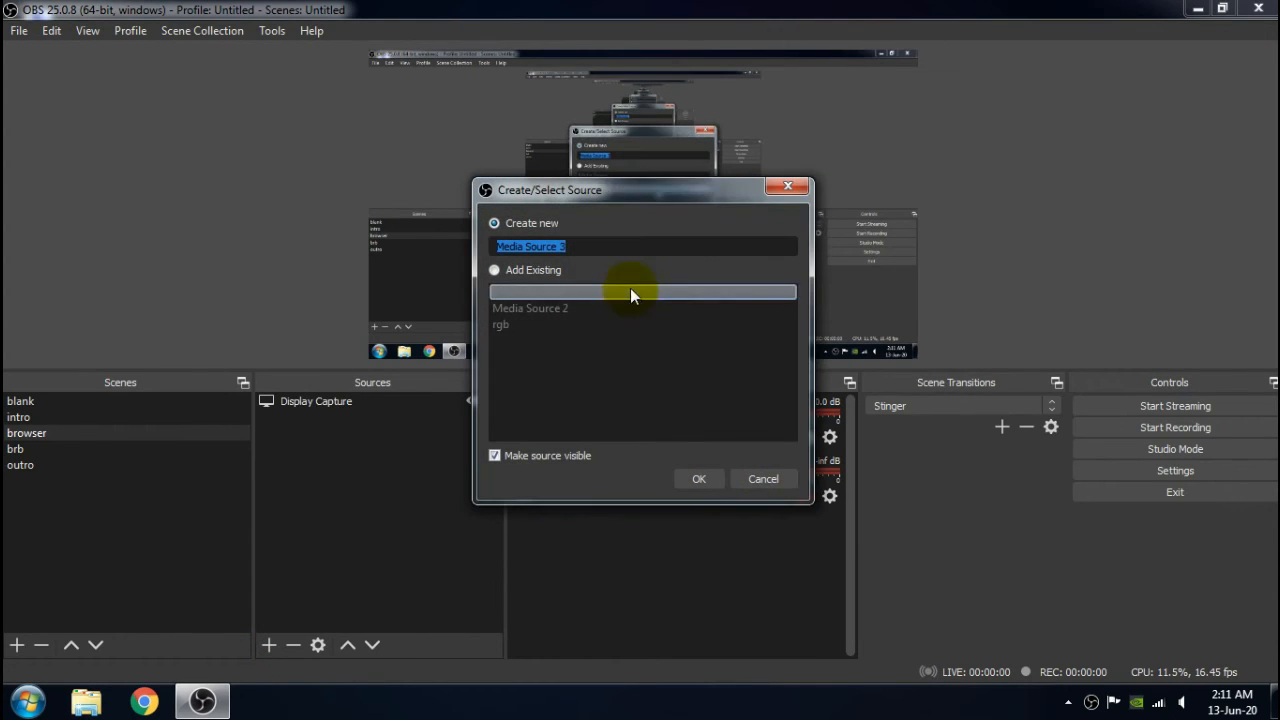
click(757, 478)
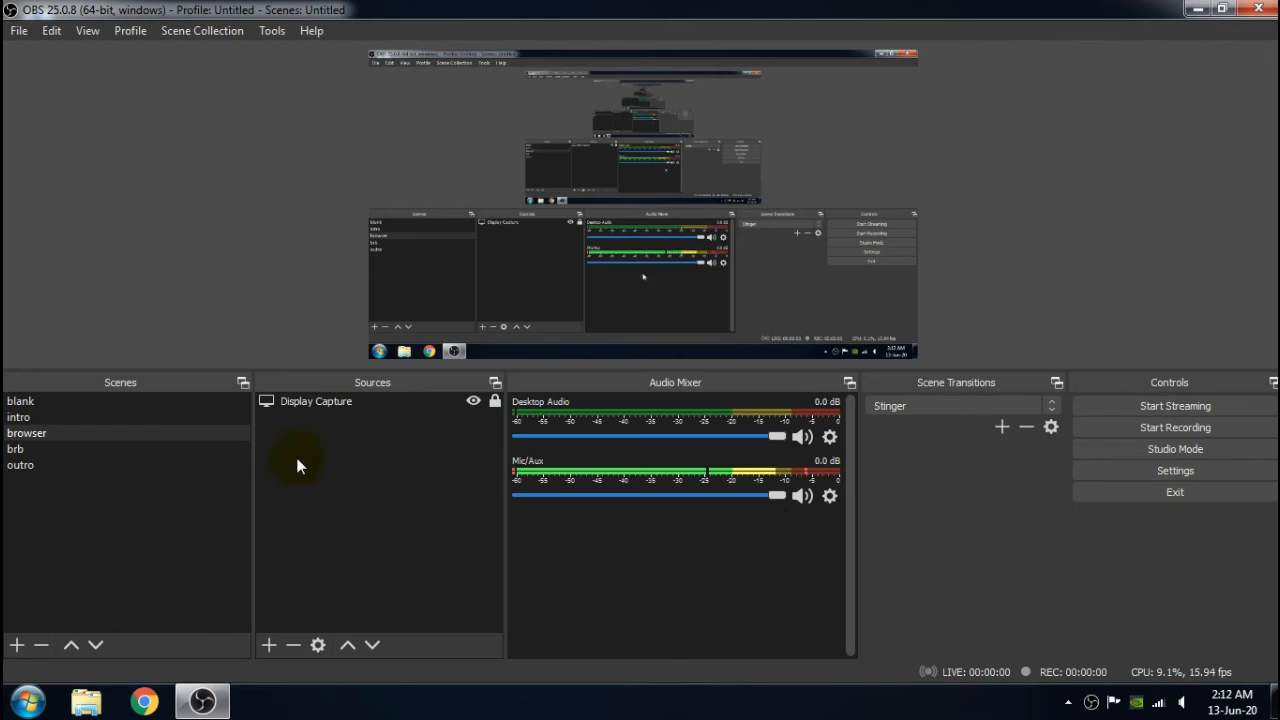
Step: Review the brb and outro scenes and their sources
click(198, 456)
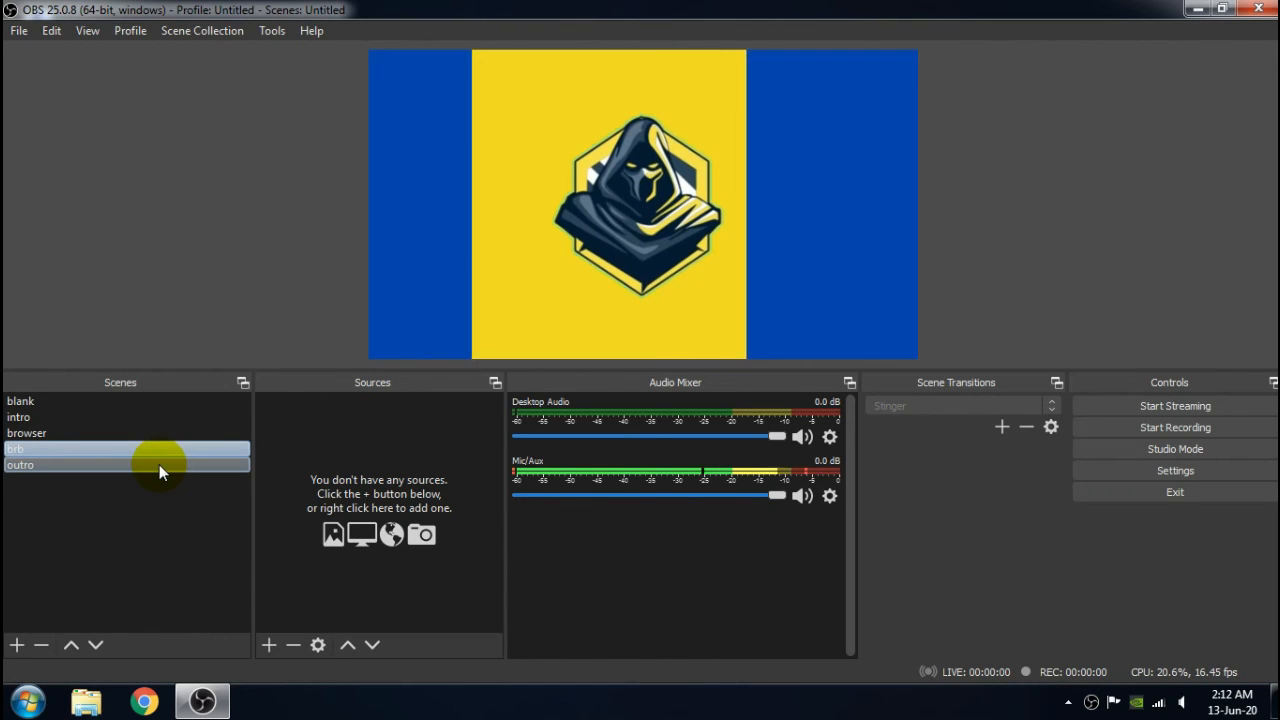
click(159, 464)
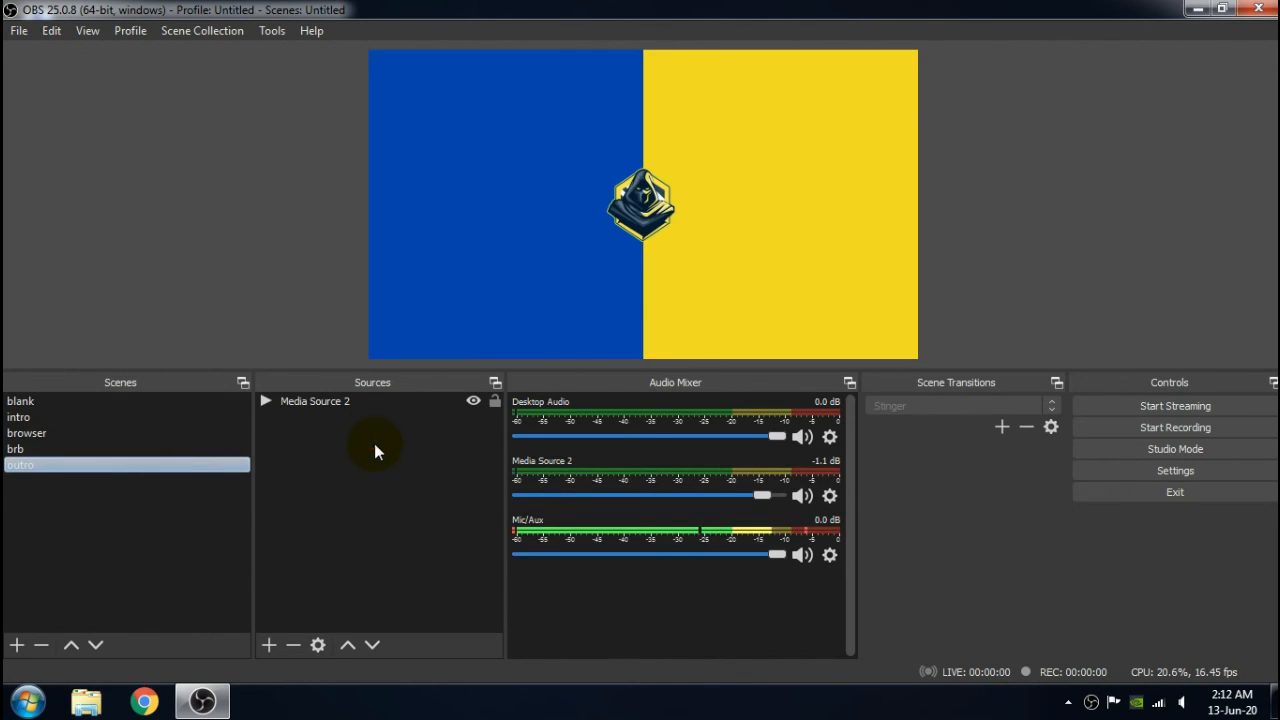
click(374, 445)
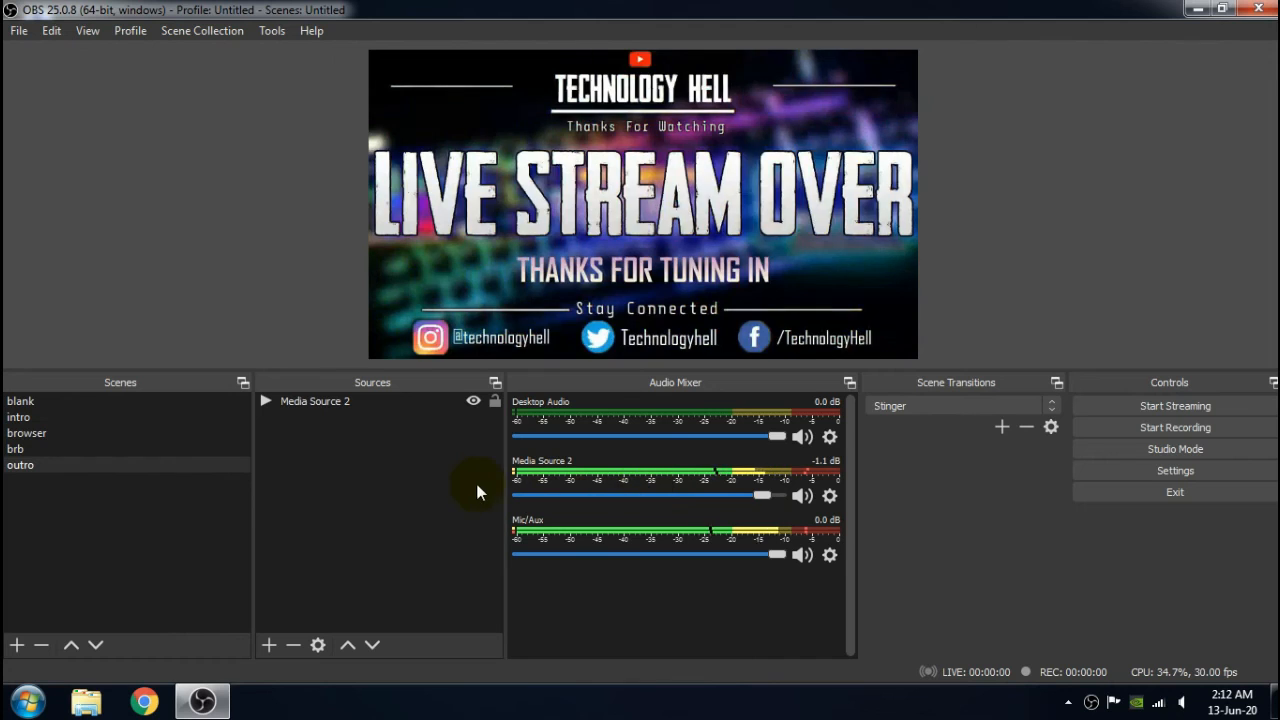
Step: Switch to the browser scene and disable the preview
click(142, 434)
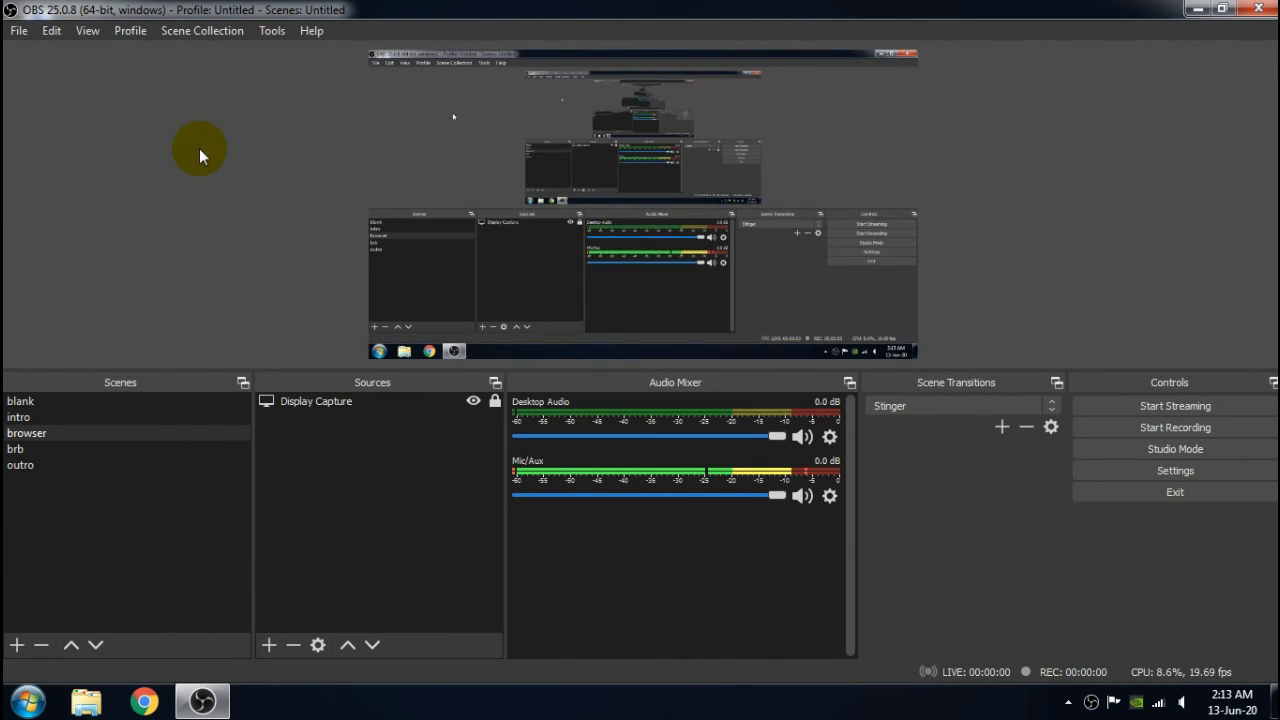
right_click(578, 131)
click(629, 145)
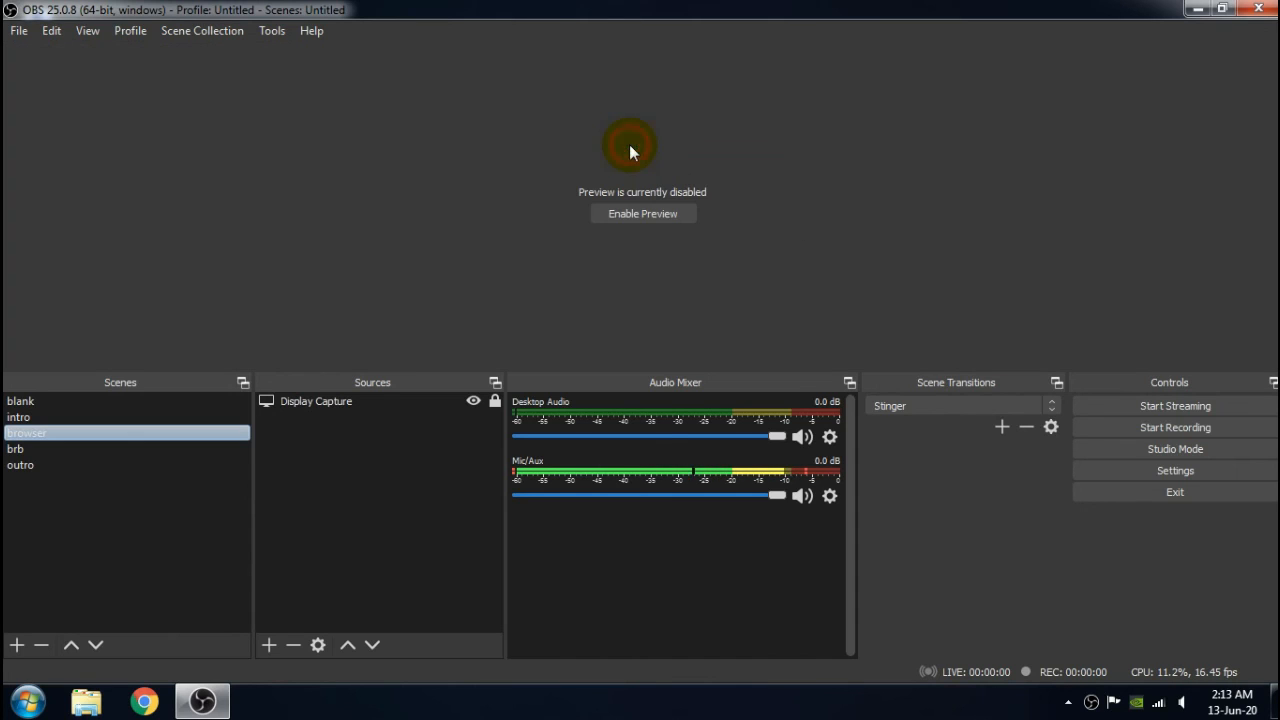